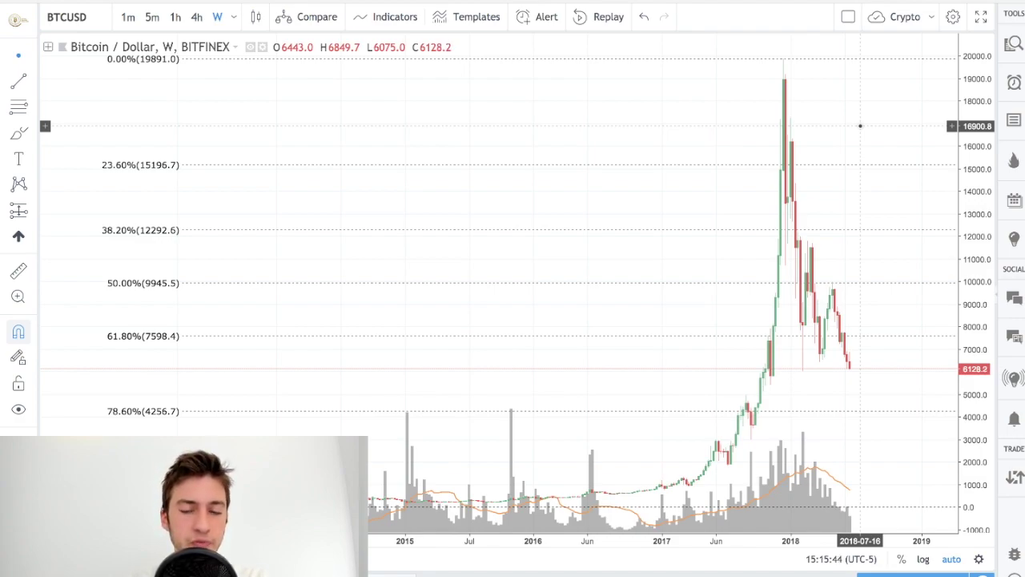
Return to the TradingView BTCUSD chart with BFXLS100 long/short lines and browse recent candles
{"action": "key", "text": "ctrl+Tab"}
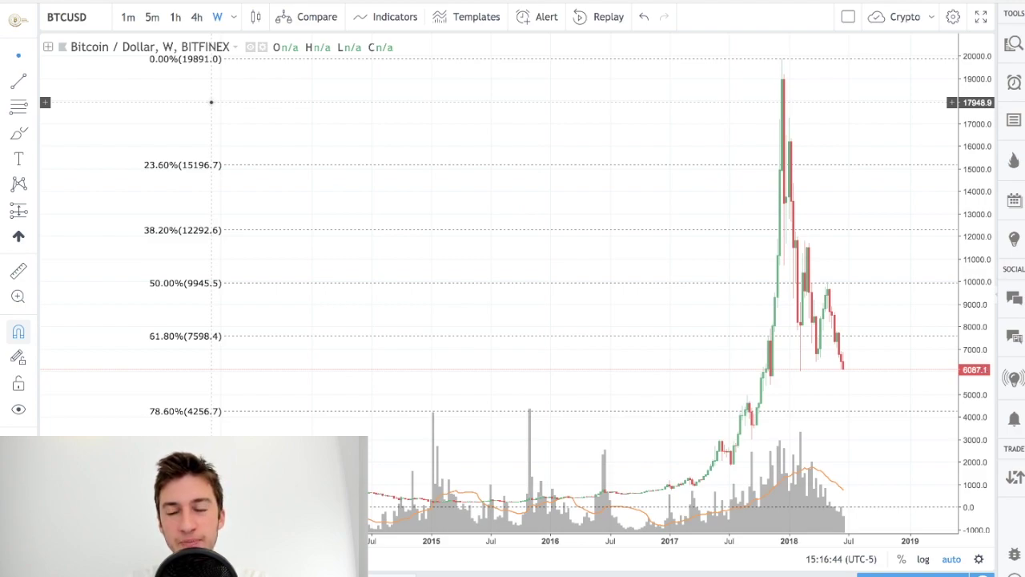
{"action": "scroll", "coordinate": [210, 101], "scroll_direction": "down", "scroll_amount": 3}
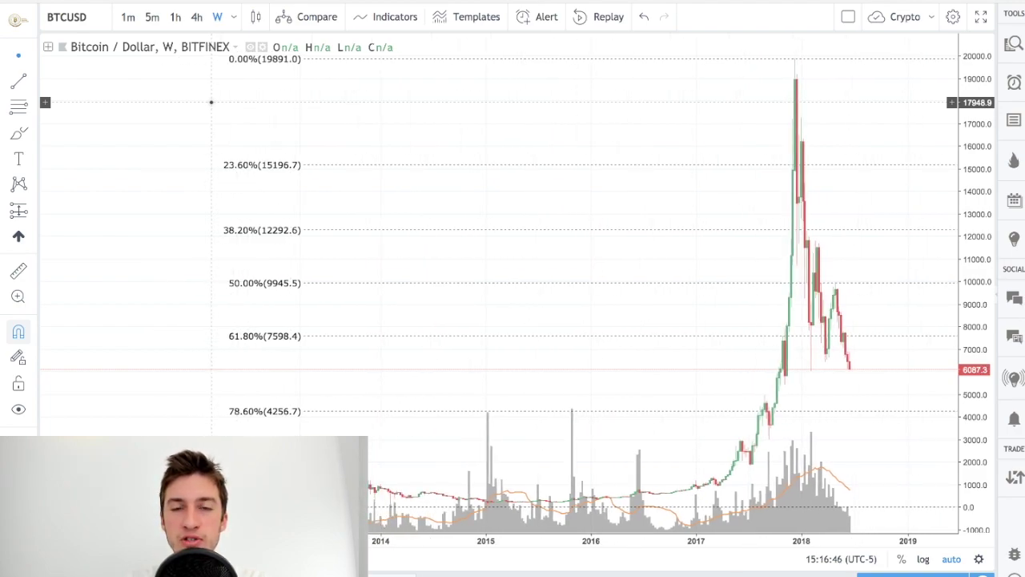
{"action": "scroll", "coordinate": [211, 101], "scroll_direction": "up", "scroll_amount": 2}
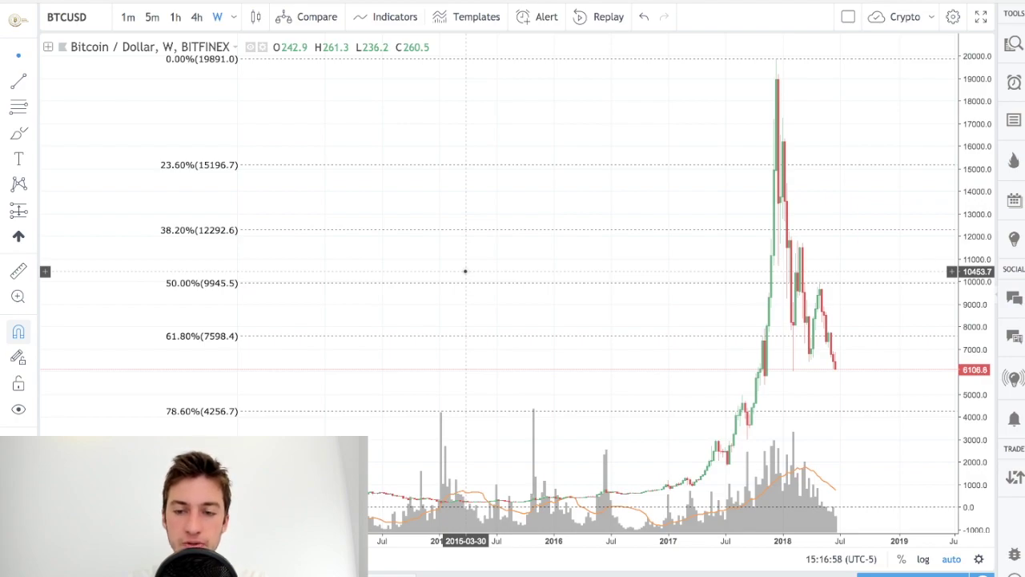
{"action": "scroll", "coordinate": [465, 271], "scroll_direction": "right", "scroll_amount": 2}
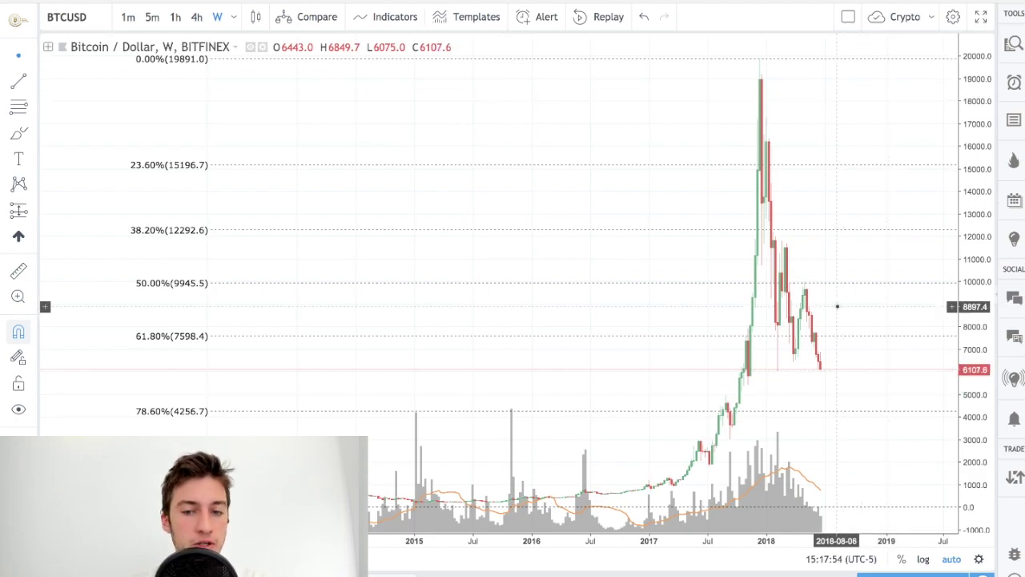
{"action": "scroll", "coordinate": [655, 369], "scroll_direction": "down", "scroll_amount": 3}
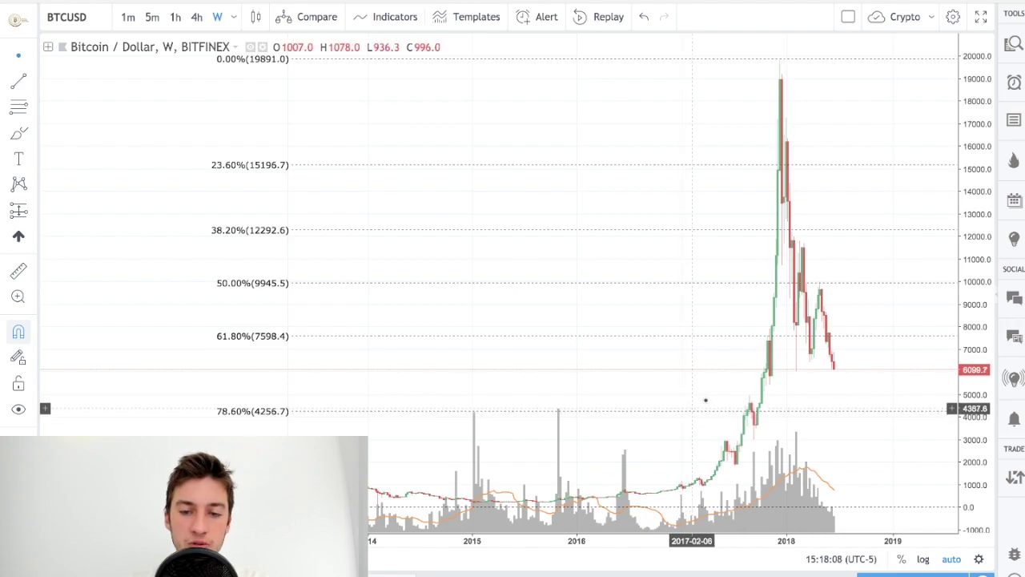
{"action": "scroll", "coordinate": [741, 393], "scroll_direction": "right", "scroll_amount": 2}
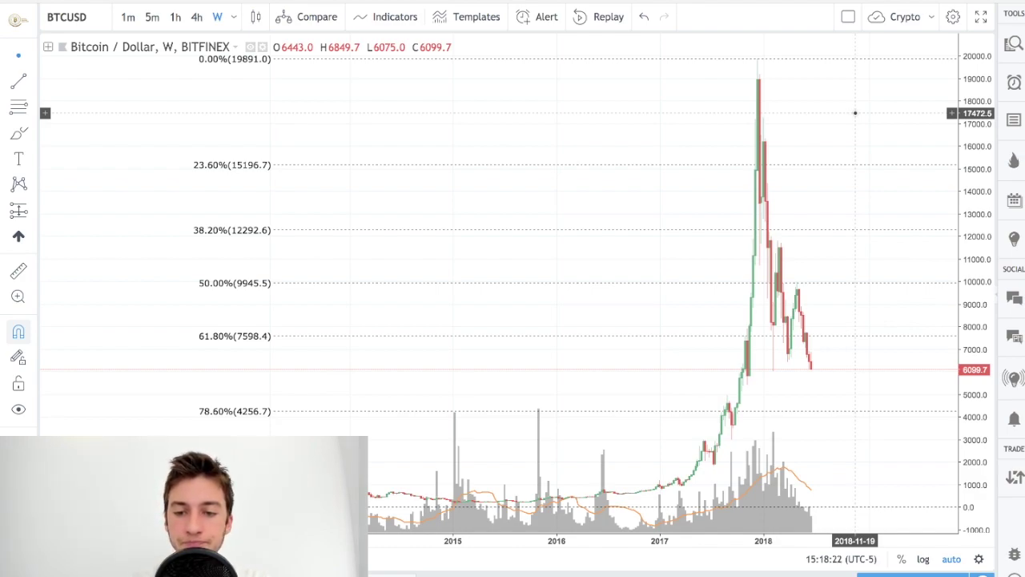
{"action": "scroll", "coordinate": [855, 113], "scroll_direction": "up", "scroll_amount": 3}
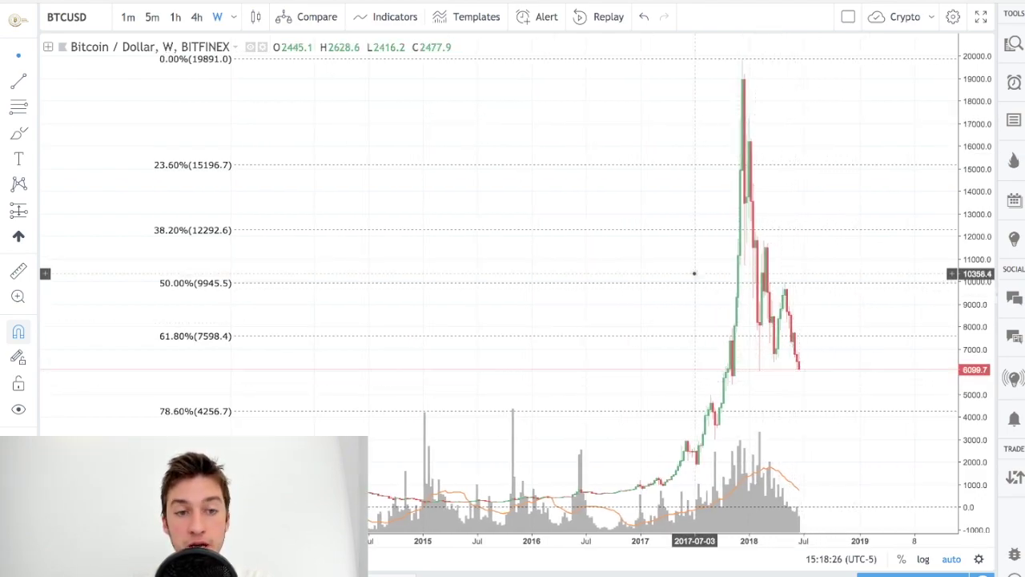
{"action": "scroll", "coordinate": [785, 377], "scroll_direction": "up", "scroll_amount": 1}
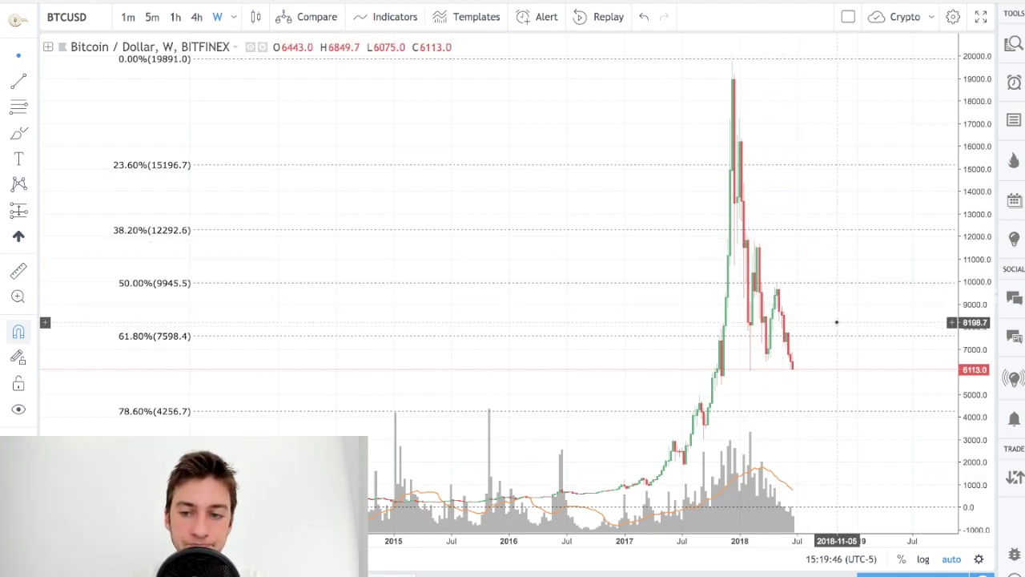
{"action": "scroll", "coordinate": [837, 322], "scroll_direction": "up", "scroll_amount": 2}
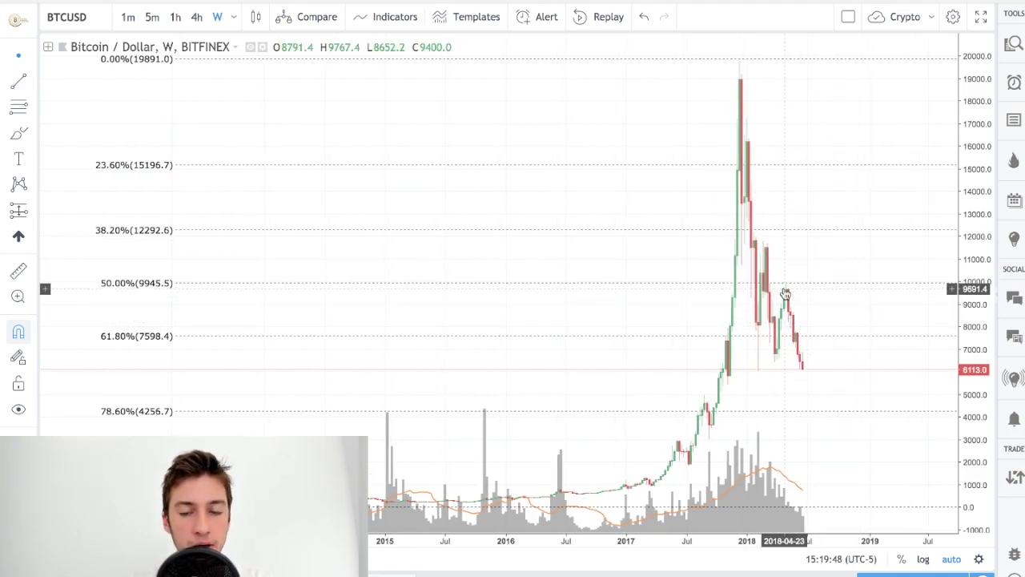
Switch BTCUSD to 1-hour candles and zoom out the hourly view
{"action": "left_click", "coordinate": [177, 18]}
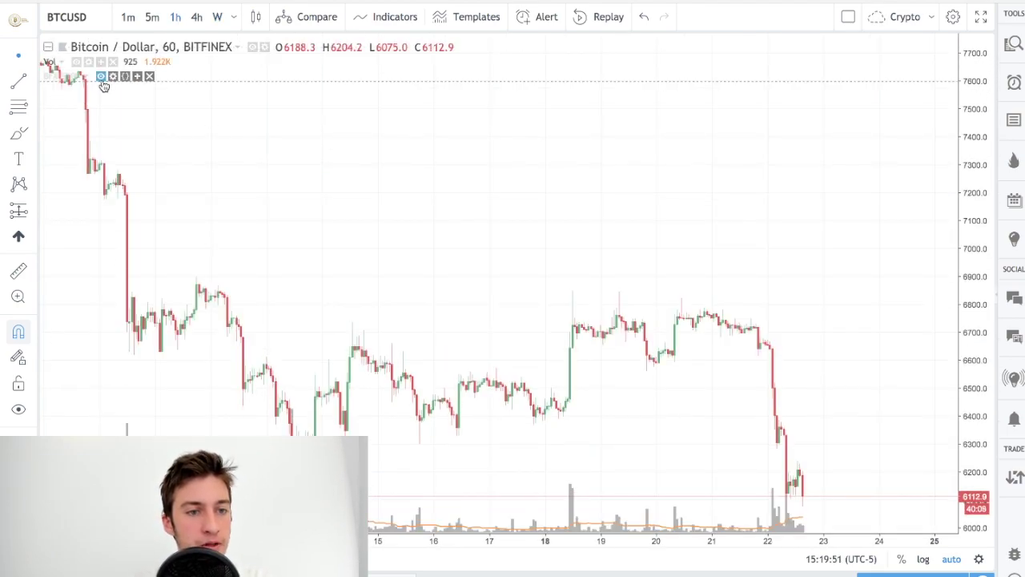
{"action": "scroll", "coordinate": [217, 181], "scroll_direction": "down", "scroll_amount": 5}
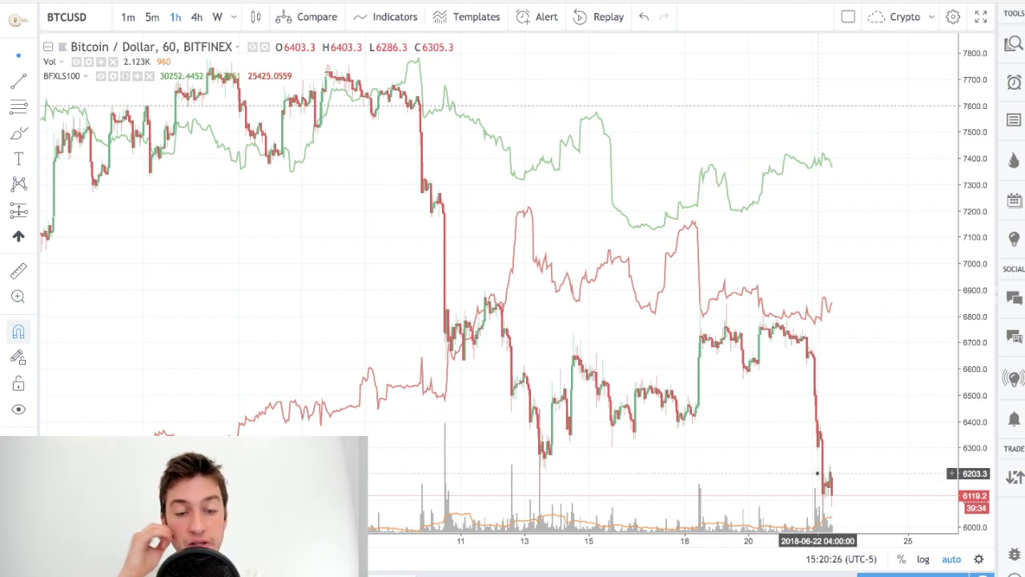
{"action": "scroll", "coordinate": [818, 474], "scroll_direction": "down", "scroll_amount": 3}
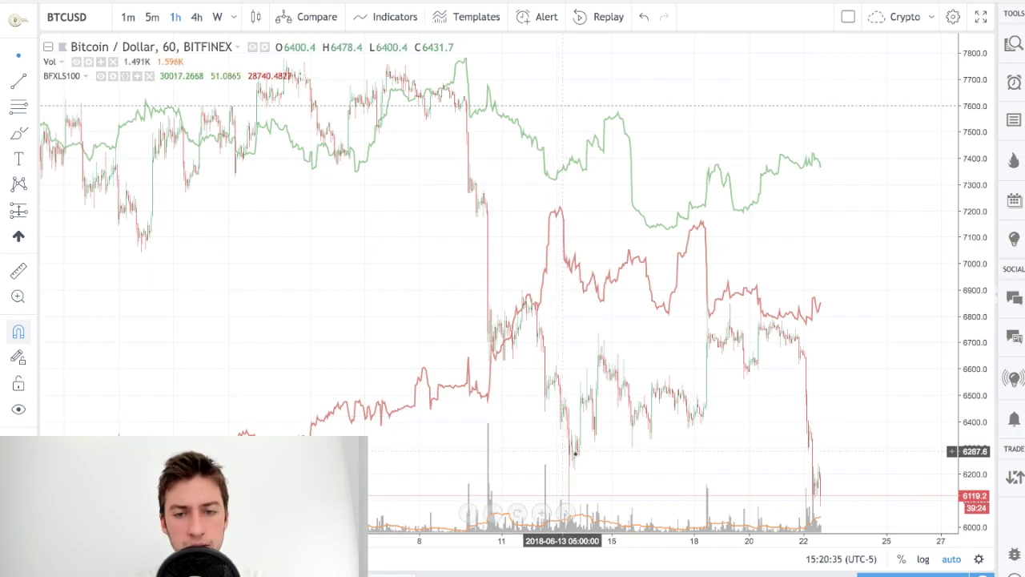
Zoom around the recent hourly candles, then switch to the alternative.me Fear & Greed Index tab
{"action": "scroll", "coordinate": [577, 459], "scroll_direction": "up", "scroll_amount": 1}
{"action": "scroll", "coordinate": [576, 459], "scroll_direction": "up", "scroll_amount": 3}
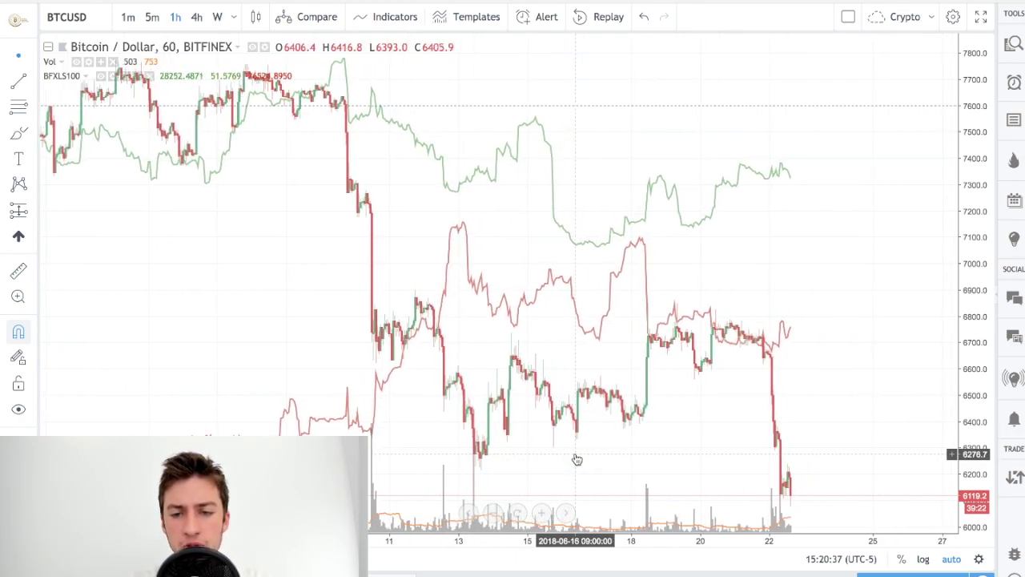
{"action": "scroll", "coordinate": [577, 459], "scroll_direction": "down", "scroll_amount": 1}
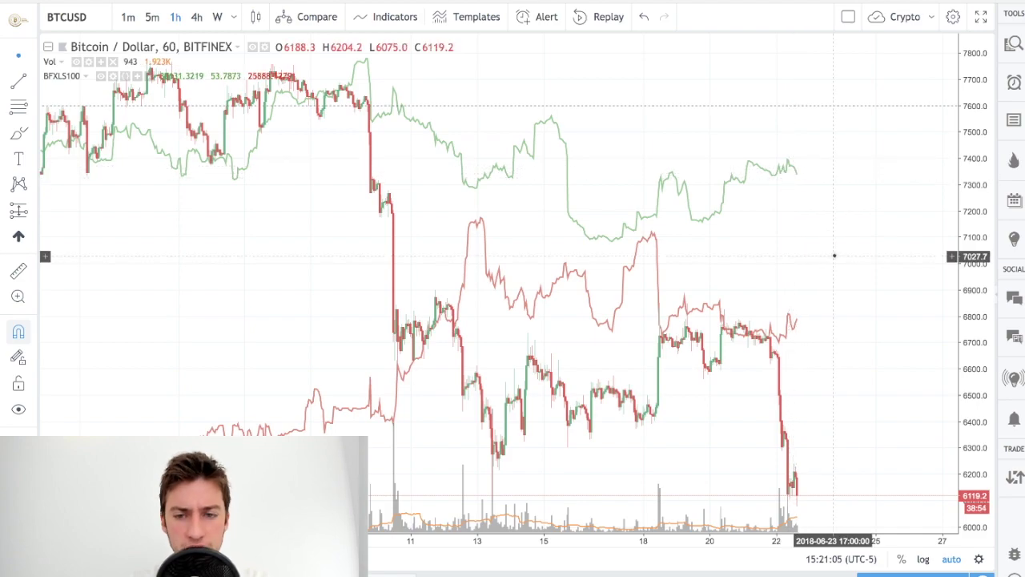
{"action": "scroll", "coordinate": [828, 258], "scroll_direction": "down", "scroll_amount": 3}
{"action": "scroll", "coordinate": [825, 362], "scroll_direction": "up", "scroll_amount": 3}
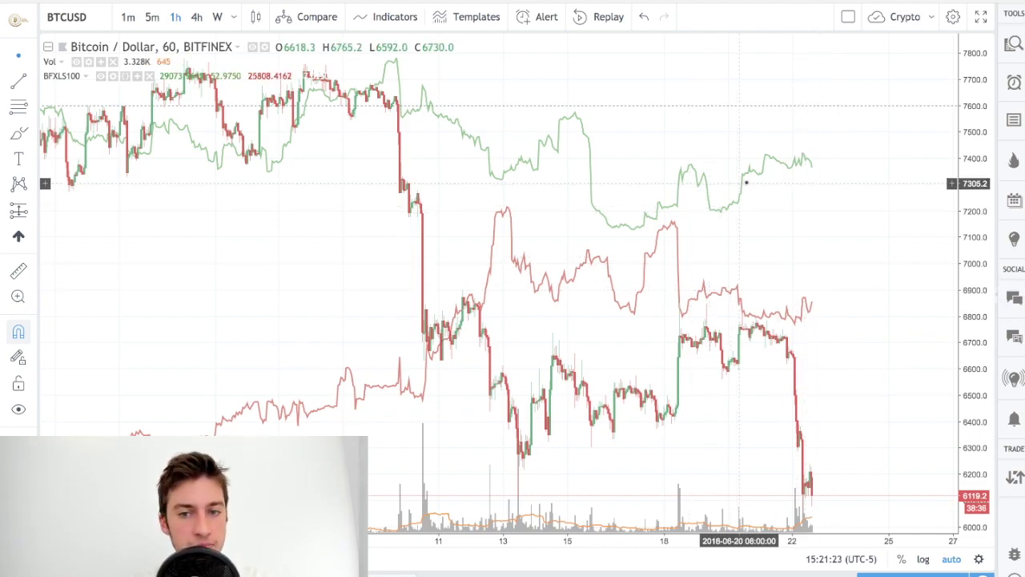
{"action": "scroll", "coordinate": [791, 217], "scroll_direction": "down", "scroll_amount": 2}
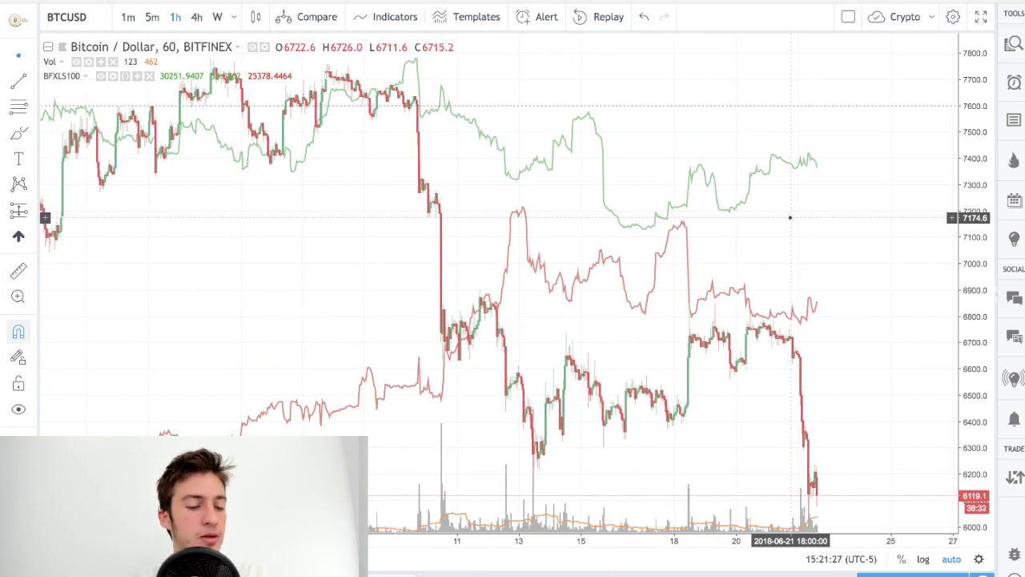
{"action": "key", "text": "ctrl+Tab"}
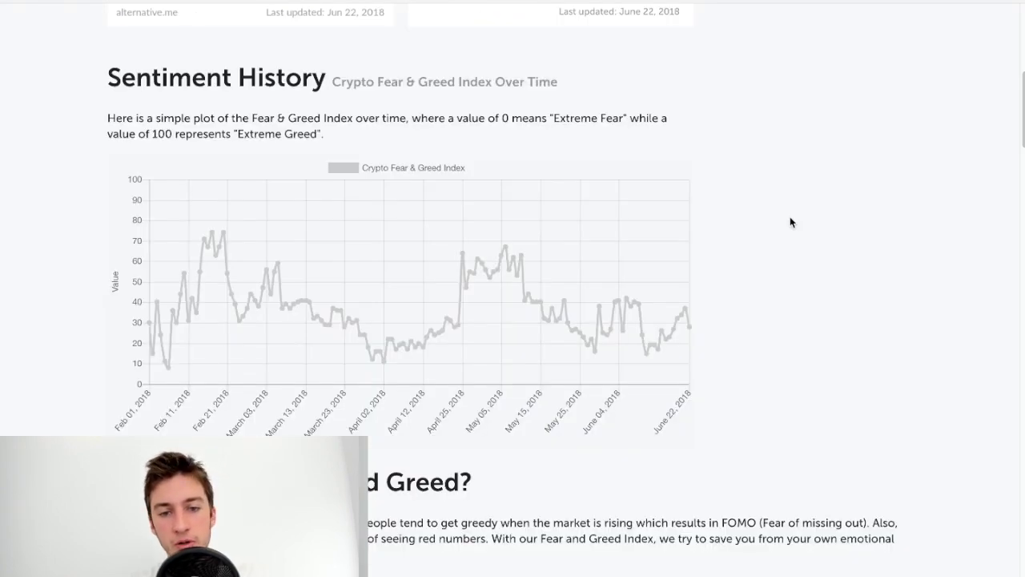
Scroll the Fear & Greed page to show the now, weekly and monthly readings and the Sentiment History chart
{"action": "scroll", "coordinate": [790, 222], "scroll_direction": "down", "scroll_amount": 10}
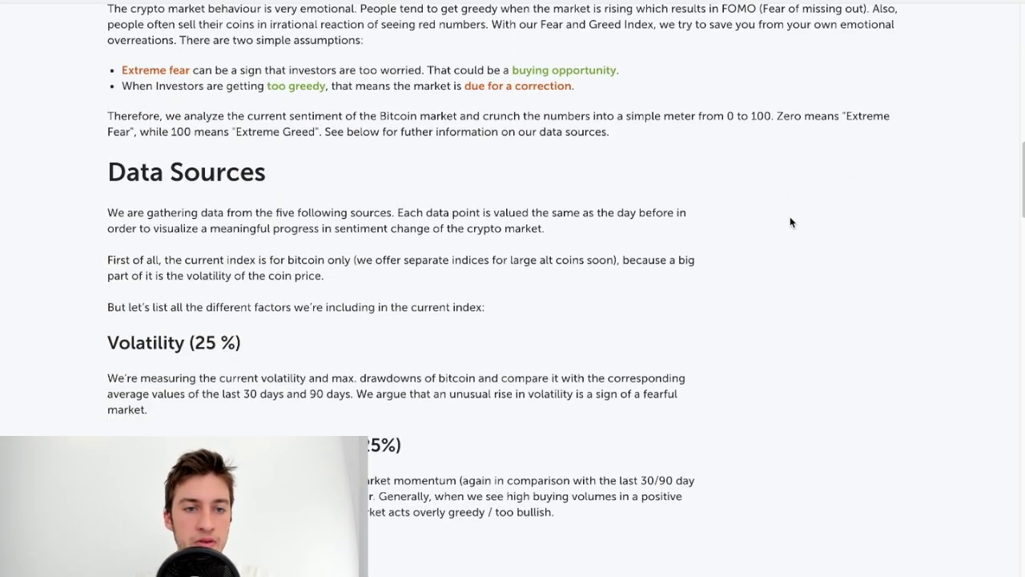
{"action": "scroll", "coordinate": [790, 222], "scroll_direction": "down", "scroll_amount": 5}
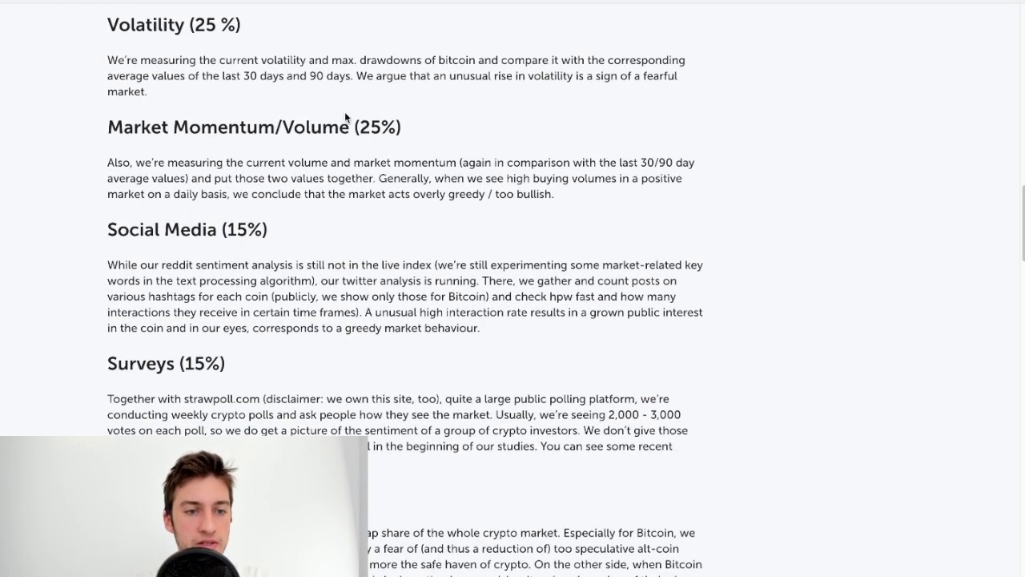
{"action": "scroll", "coordinate": [260, 353], "scroll_direction": "down", "scroll_amount": 1}
{"action": "scroll", "coordinate": [236, 402], "scroll_direction": "down", "scroll_amount": 5}
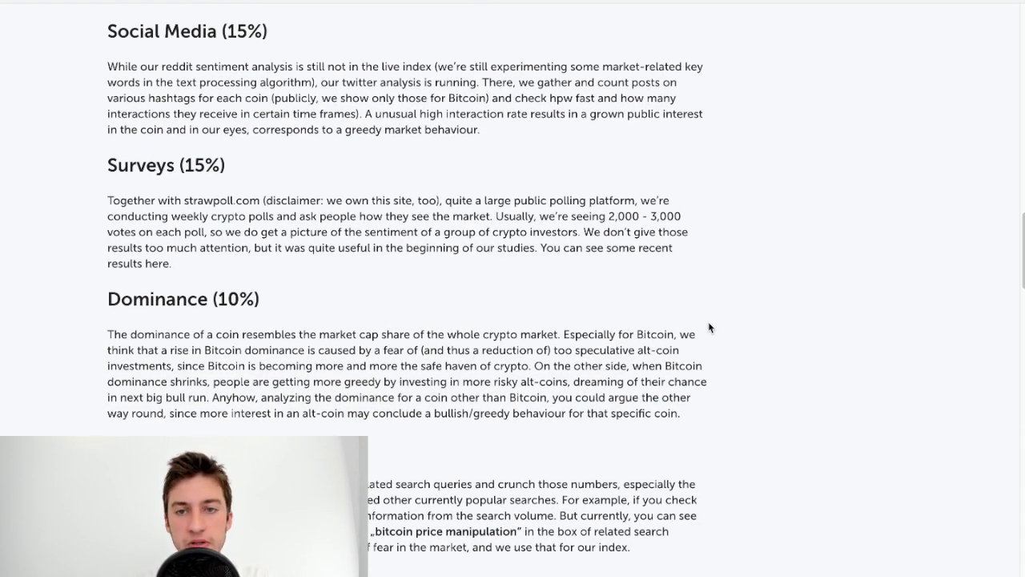
{"action": "scroll", "coordinate": [708, 328], "scroll_direction": "up", "scroll_amount": 15}
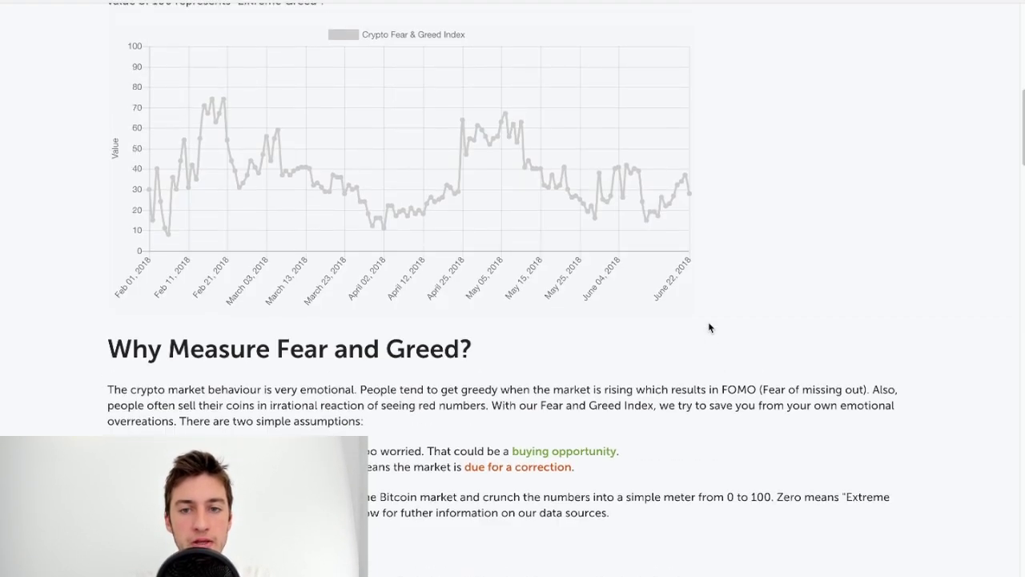
{"action": "scroll", "coordinate": [709, 327], "scroll_direction": "up", "scroll_amount": 4}
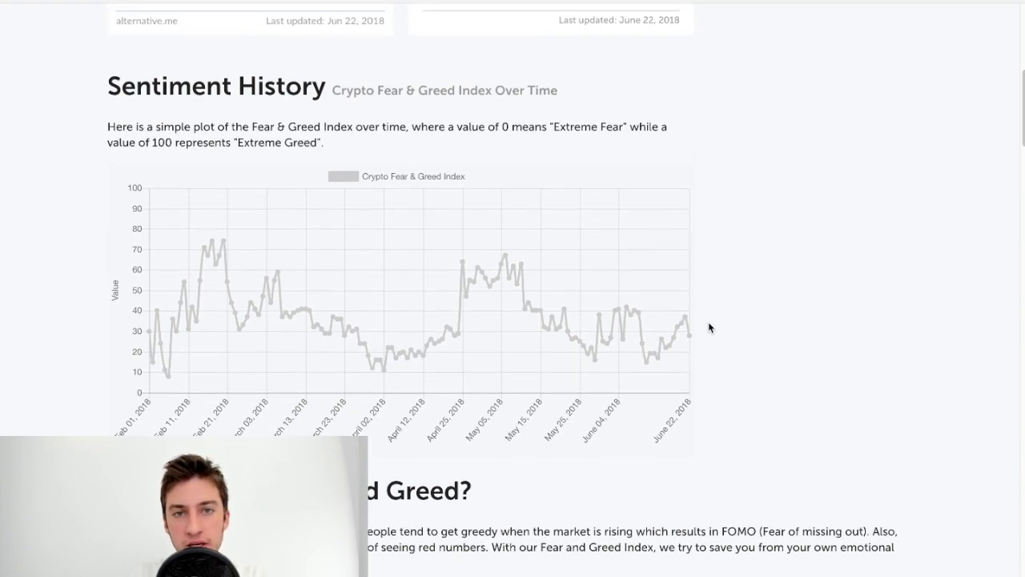
{"action": "scroll", "coordinate": [708, 328], "scroll_direction": "up", "scroll_amount": 3}
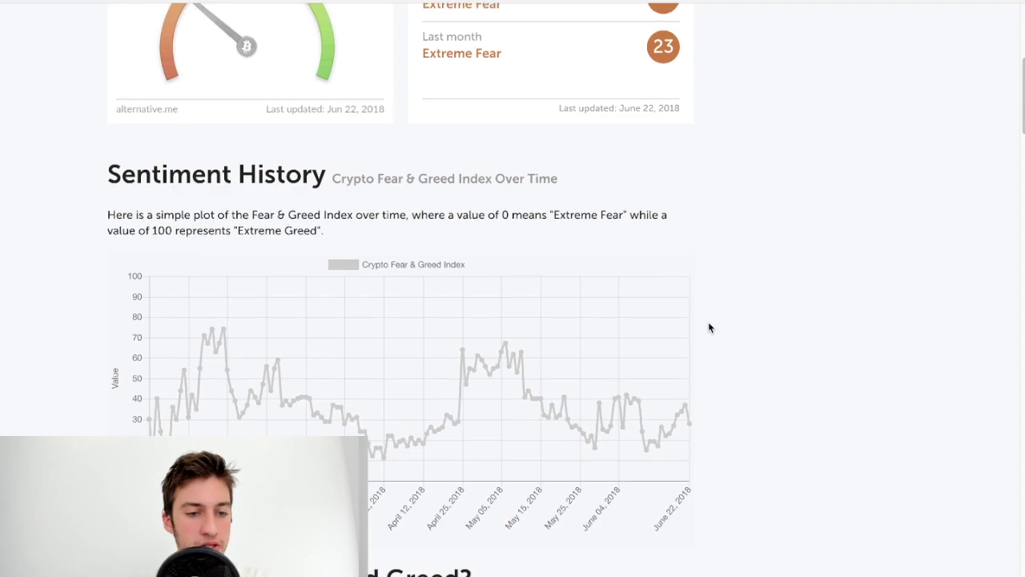
{"action": "scroll", "coordinate": [709, 327], "scroll_direction": "up", "scroll_amount": 1}
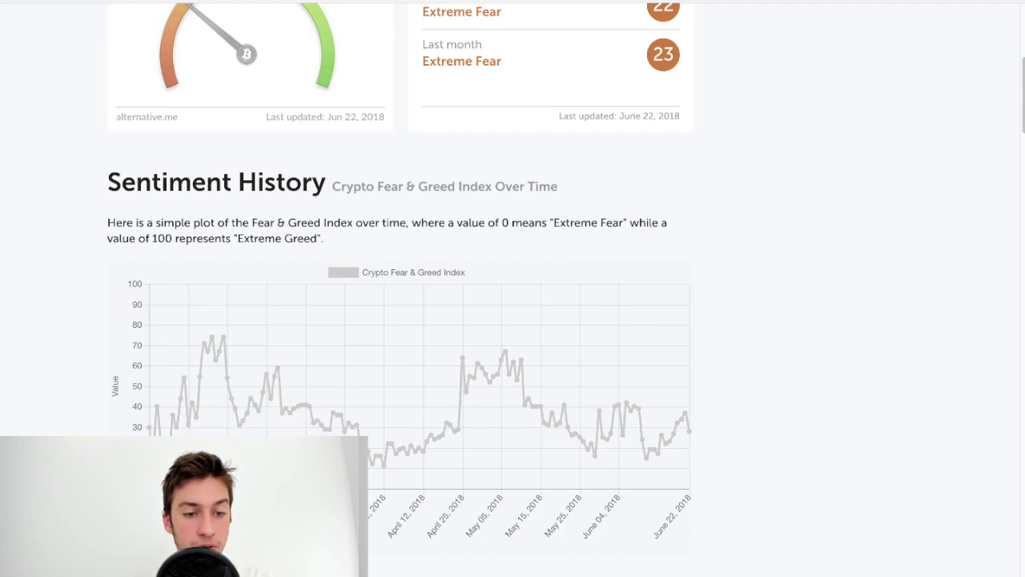
{"action": "scroll", "coordinate": [477, 110], "scroll_direction": "up", "scroll_amount": 3}
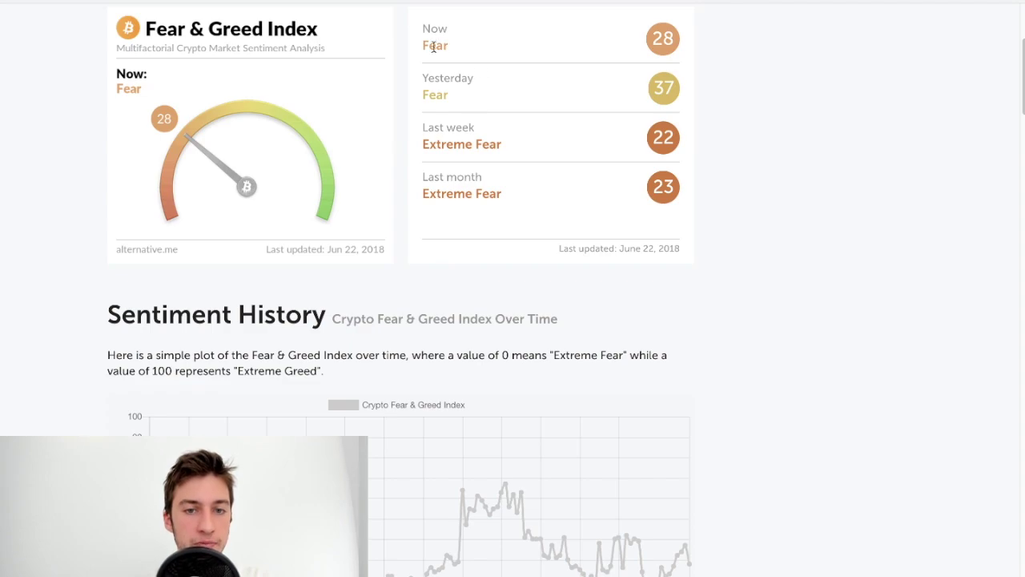
{"action": "scroll", "coordinate": [673, 309], "scroll_direction": "down", "scroll_amount": 3}
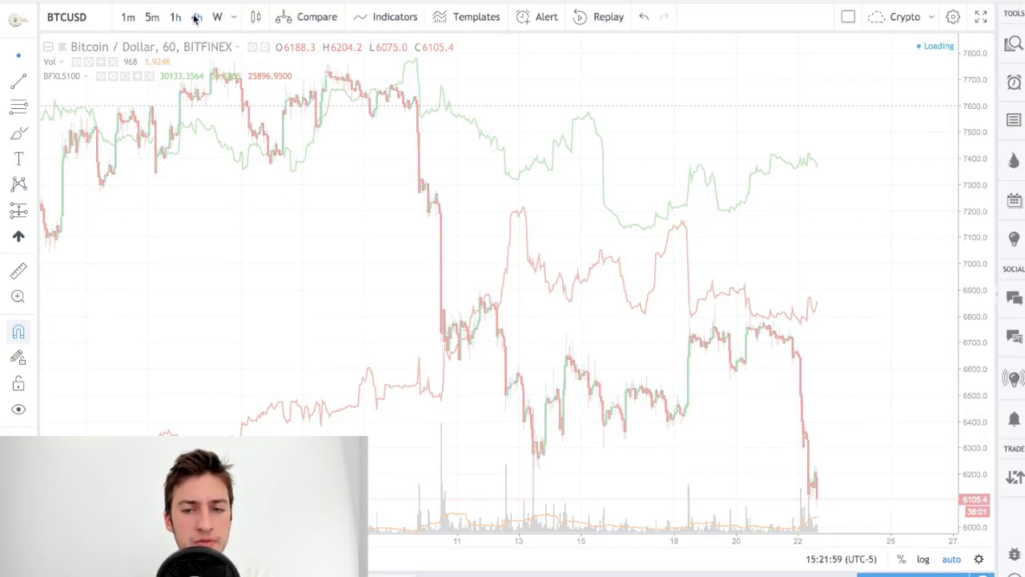
Remove the compared symbols' lines and the Volume bars from the BTCUSD chart
{"action": "scroll", "coordinate": [317, 209], "scroll_direction": "down", "scroll_amount": 6}
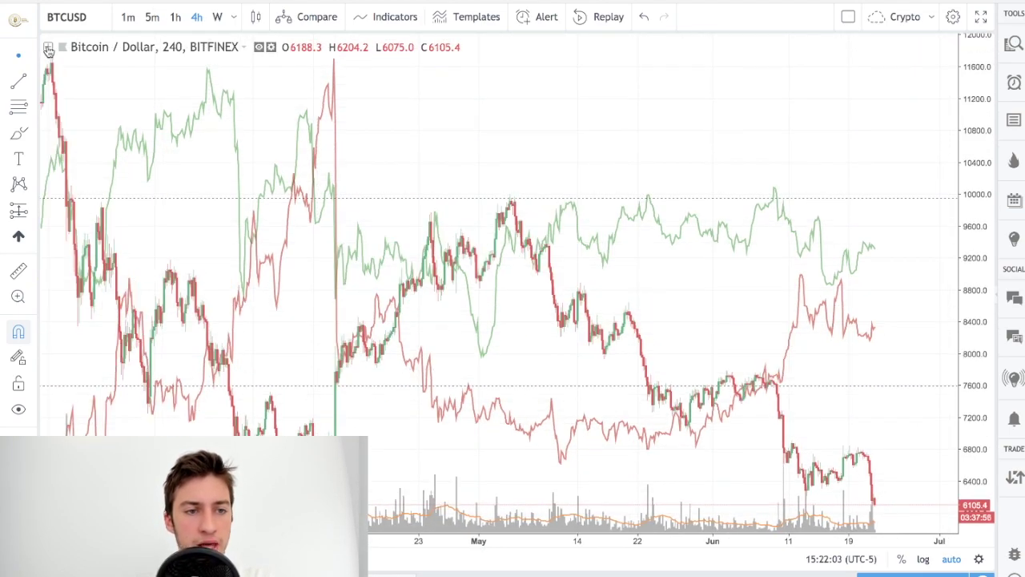
{"action": "left_click", "coordinate": [48, 50]}
{"action": "left_click", "coordinate": [121, 74]}
{"action": "left_click", "coordinate": [100, 62]}
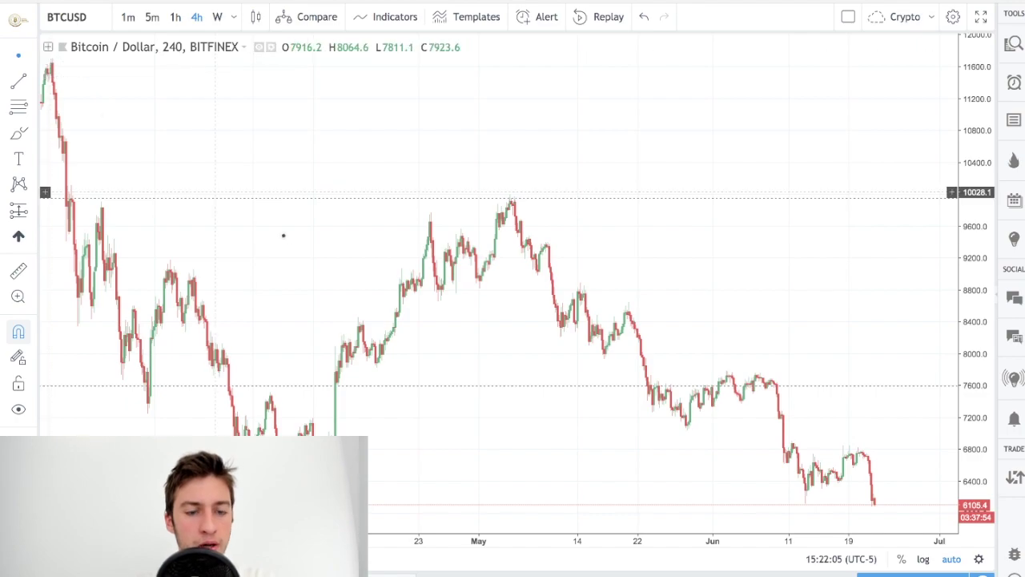
Pan back to the early-February 2018 low and zoom the chart out slightly
{"action": "scroll", "coordinate": [285, 236], "scroll_direction": "down", "scroll_amount": 5}
{"action": "scroll", "coordinate": [288, 238], "scroll_direction": "left", "scroll_amount": 10}
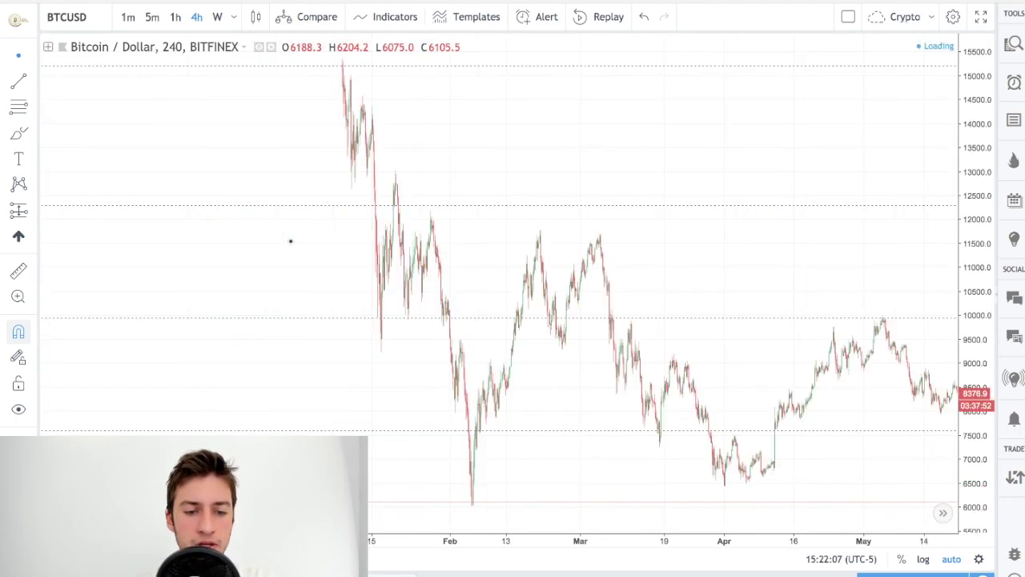
{"action": "scroll", "coordinate": [291, 240], "scroll_direction": "up", "scroll_amount": 8}
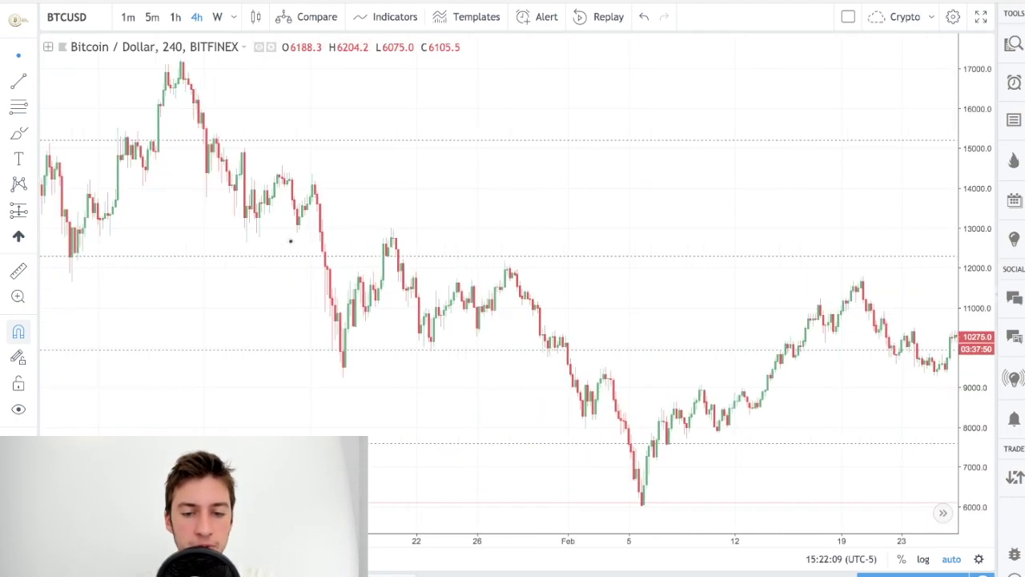
{"action": "scroll", "coordinate": [290, 239], "scroll_direction": "up", "scroll_amount": 5}
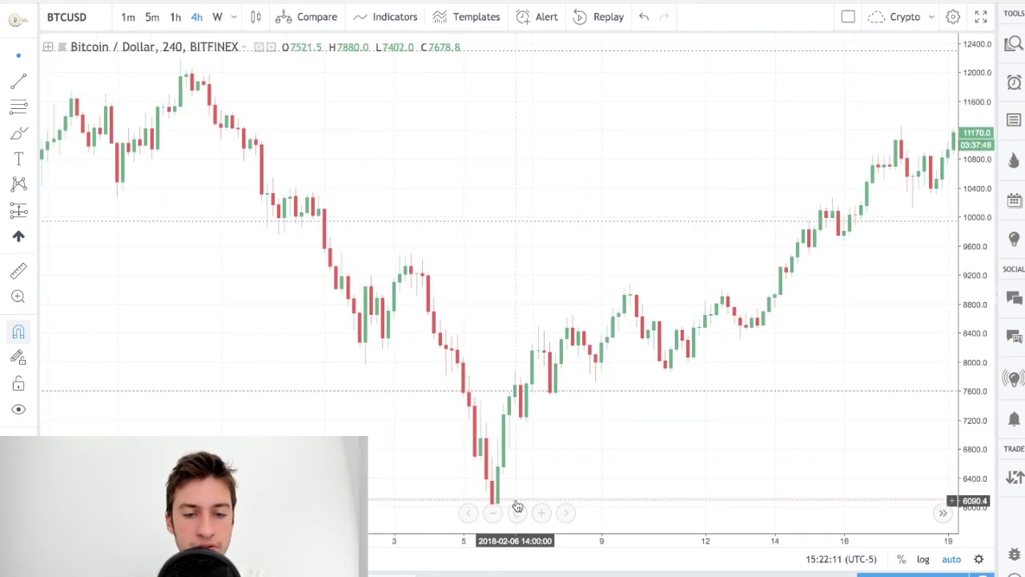
{"action": "left_click", "coordinate": [518, 508]}
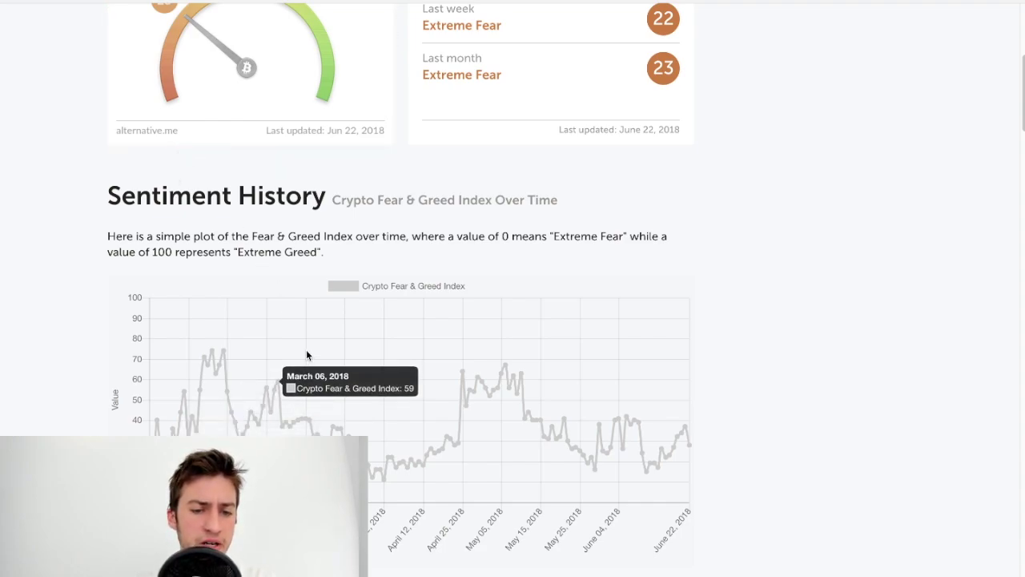
{"action": "mouse_move", "coordinate": [372, 480]}
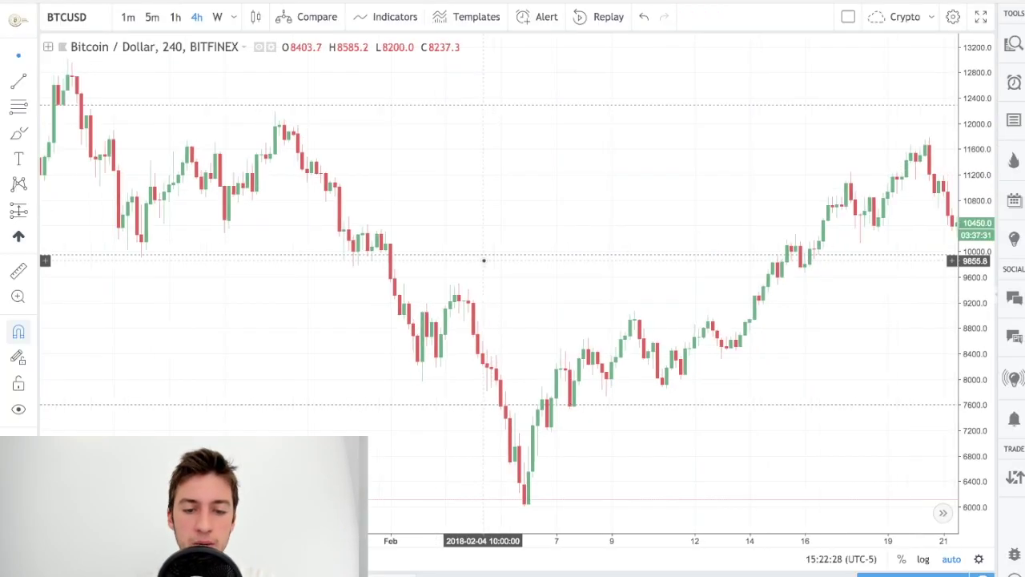
{"action": "scroll", "coordinate": [484, 260], "scroll_direction": "right", "scroll_amount": 15}
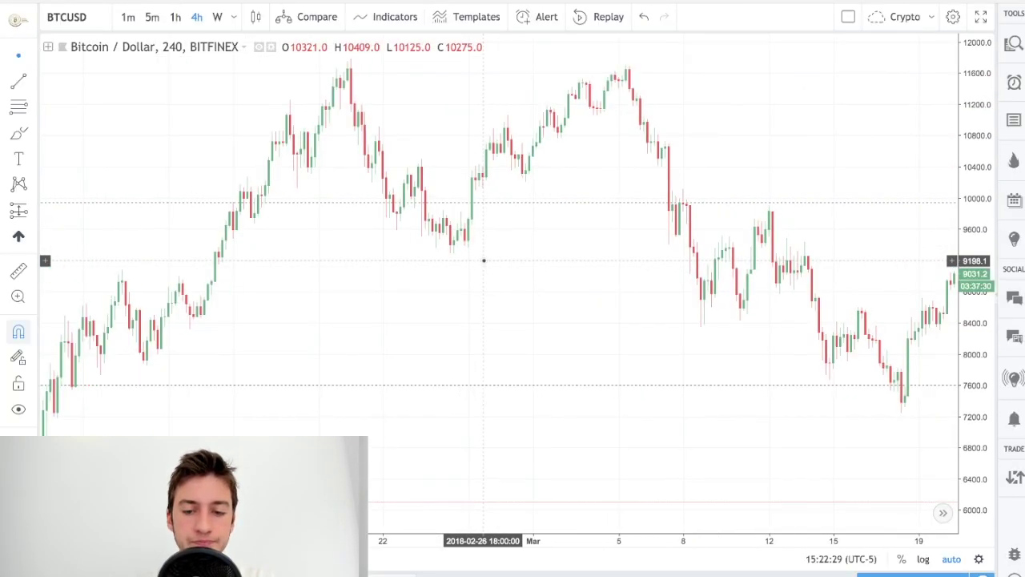
Pan the 4-hour chart forward to March–April 2018, then zoom out to show through late May
{"action": "scroll", "coordinate": [484, 260], "scroll_direction": "right", "scroll_amount": 15}
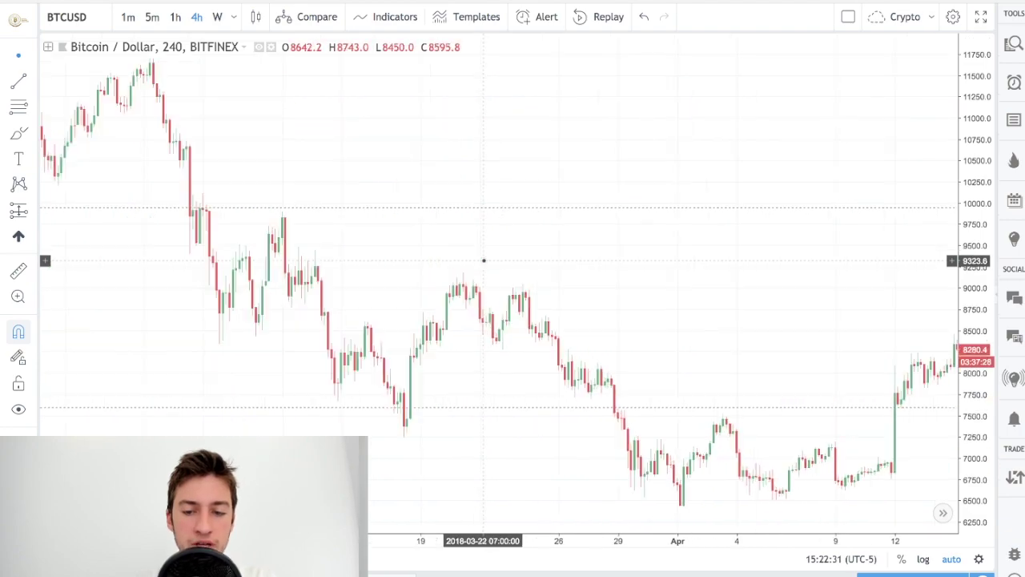
{"action": "scroll", "coordinate": [484, 260], "scroll_direction": "right", "scroll_amount": 2}
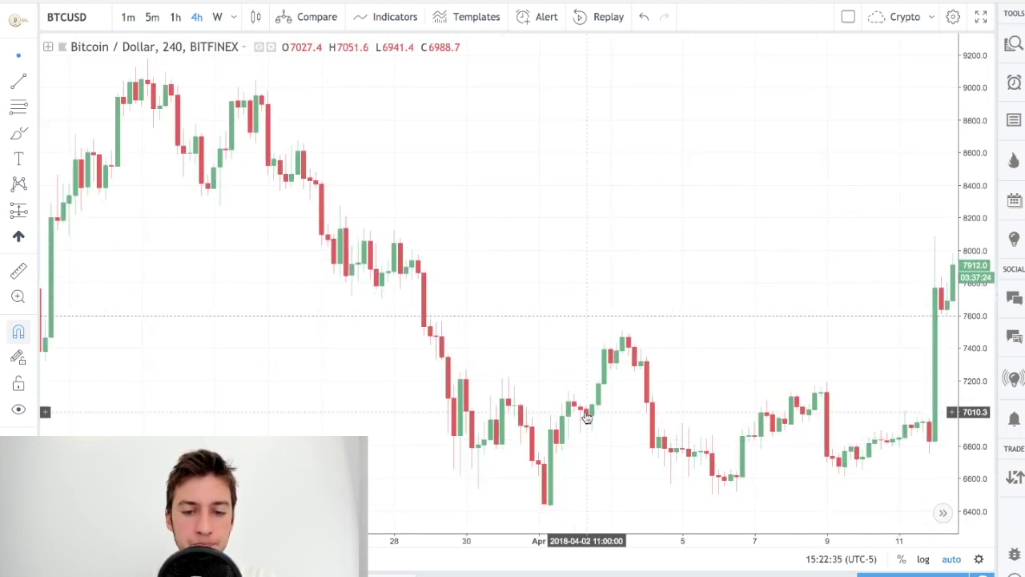
{"action": "scroll", "coordinate": [575, 420], "scroll_direction": "down", "scroll_amount": 2}
{"action": "scroll", "coordinate": [575, 416], "scroll_direction": "down", "scroll_amount": 3}
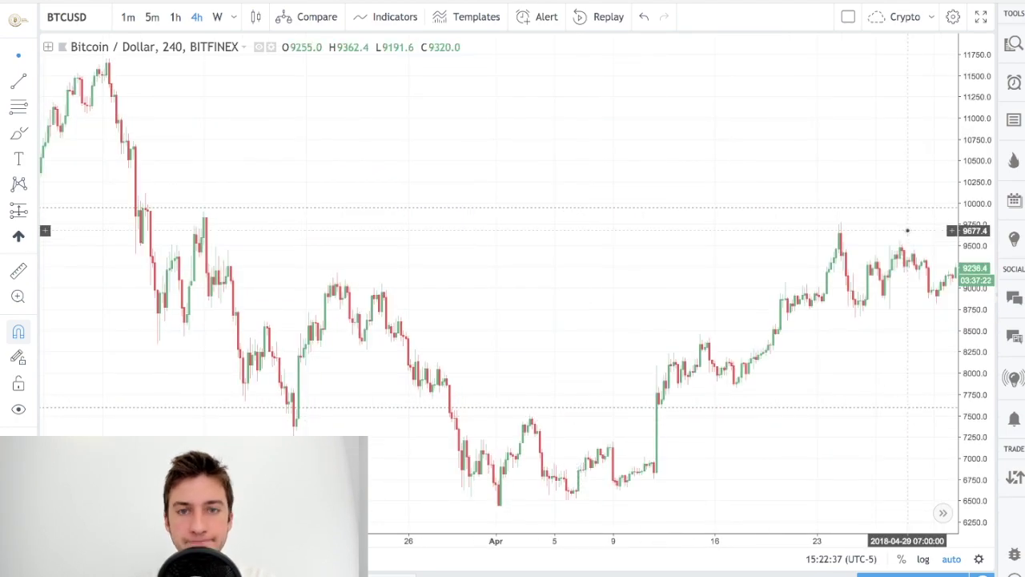
{"action": "scroll", "coordinate": [907, 231], "scroll_direction": "down", "scroll_amount": 2}
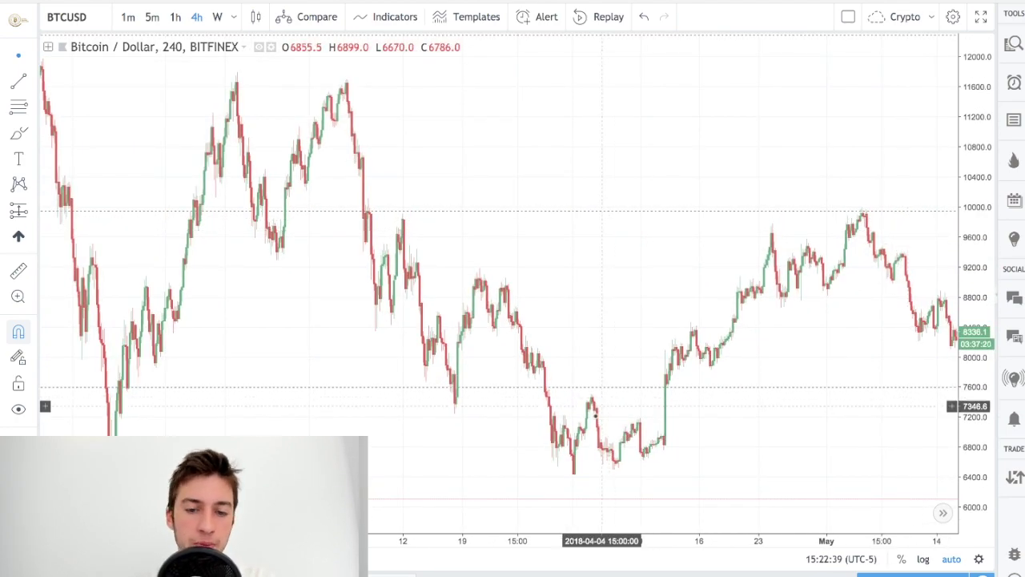
{"action": "scroll", "coordinate": [577, 442], "scroll_direction": "down", "scroll_amount": 2}
{"action": "scroll", "coordinate": [576, 442], "scroll_direction": "down", "scroll_amount": 3}
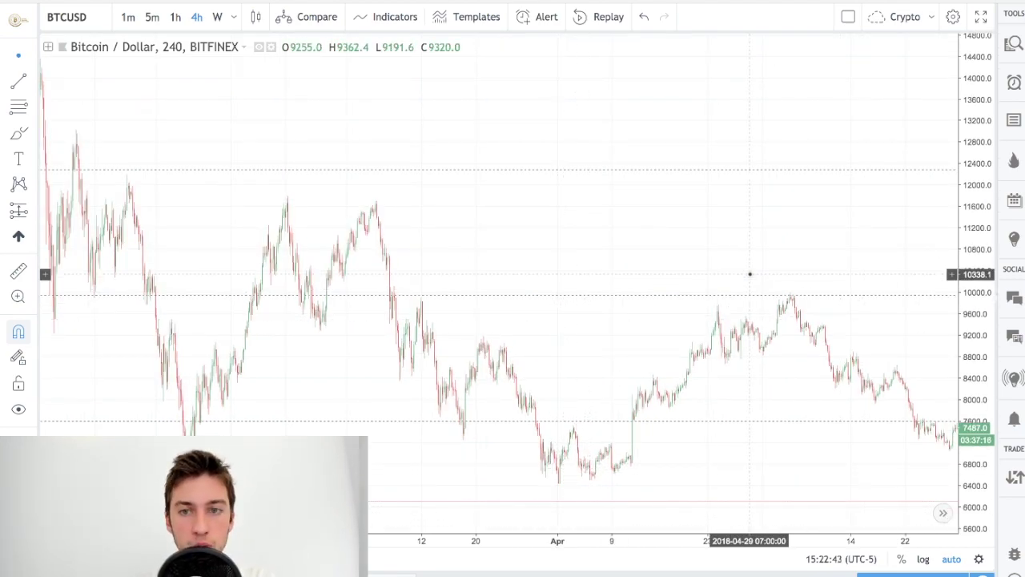
{"action": "scroll", "coordinate": [807, 75], "scroll_direction": "down", "scroll_amount": 3}
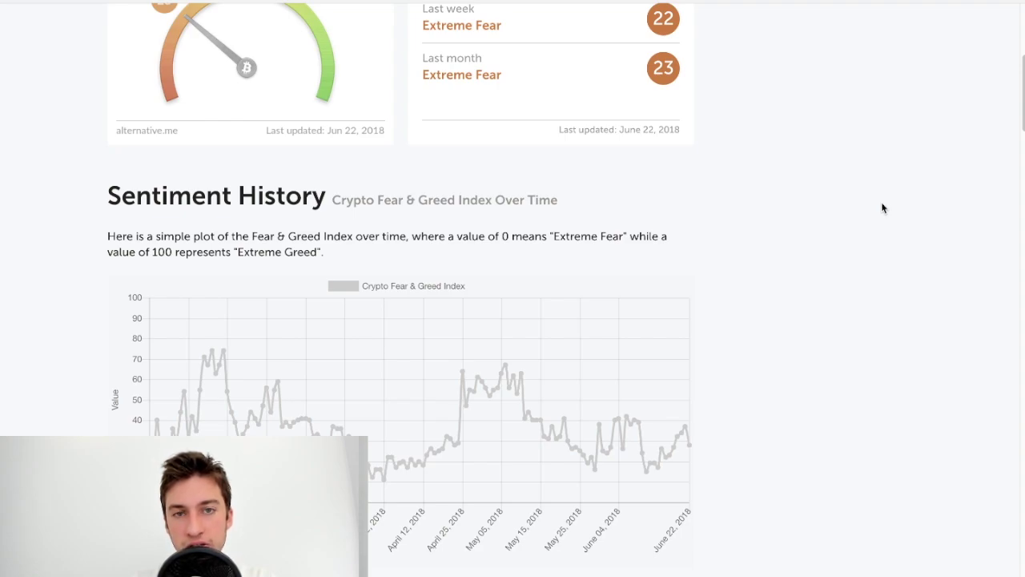
Read the Fear & Greed index values at several points along the Sentiment History chart
{"action": "mouse_move", "coordinate": [692, 453]}
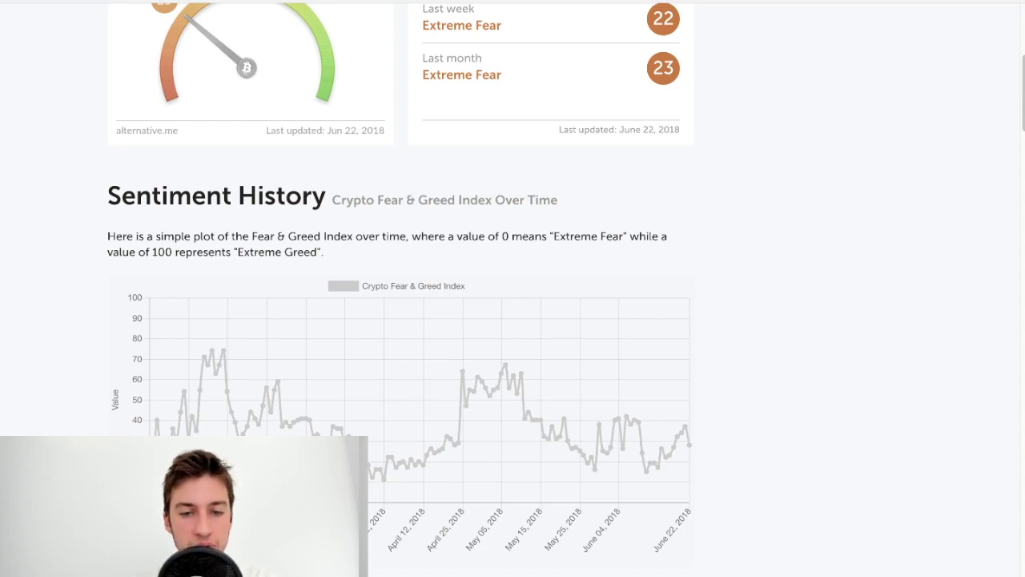
{"action": "mouse_move", "coordinate": [271, 396]}
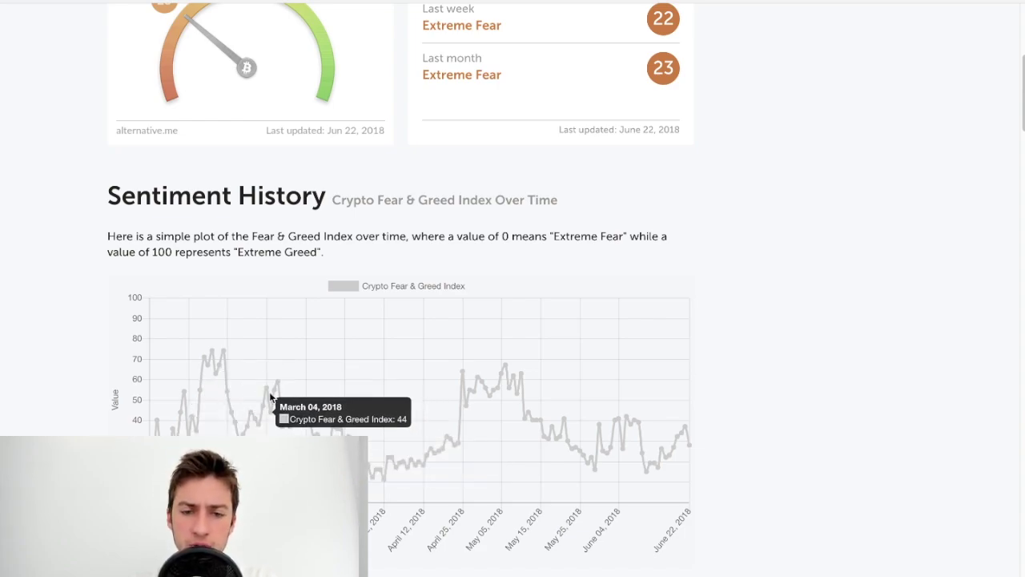
{"action": "mouse_move", "coordinate": [506, 364]}
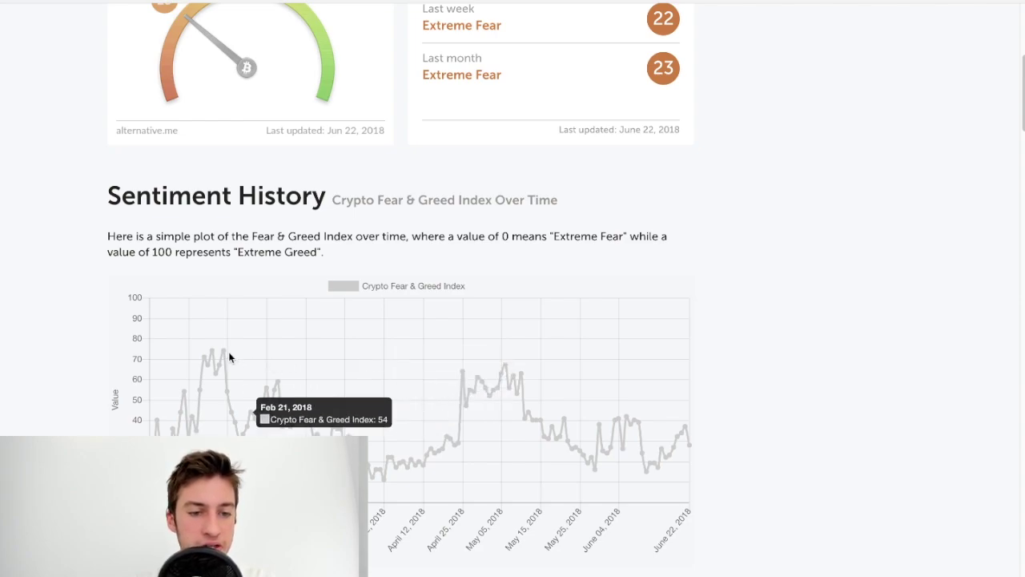
{"action": "mouse_move", "coordinate": [227, 352]}
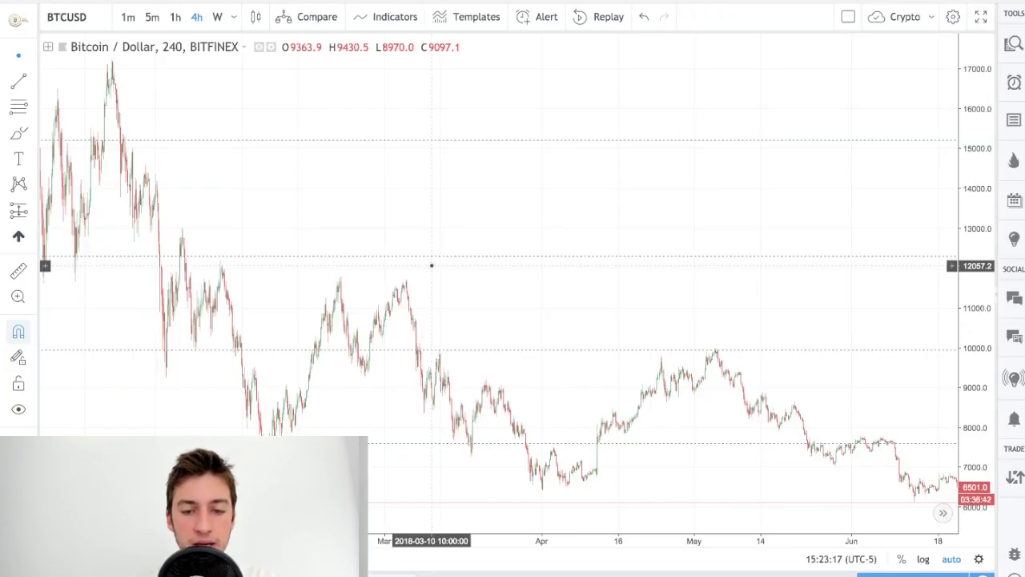
{"action": "scroll", "coordinate": [431, 265], "scroll_direction": "up", "scroll_amount": 3}
Zoom into the Feb–May 2018 swings, then zoom out to span the 20000 peak through late June
{"action": "scroll", "coordinate": [432, 265], "scroll_direction": "up", "scroll_amount": 5}
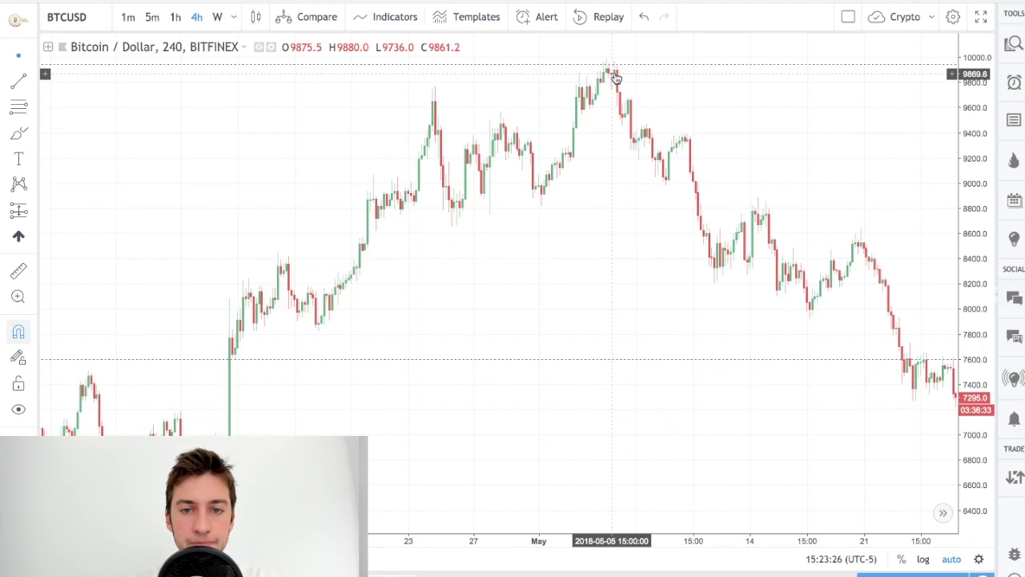
{"action": "scroll", "coordinate": [615, 75], "scroll_direction": "down", "scroll_amount": 8}
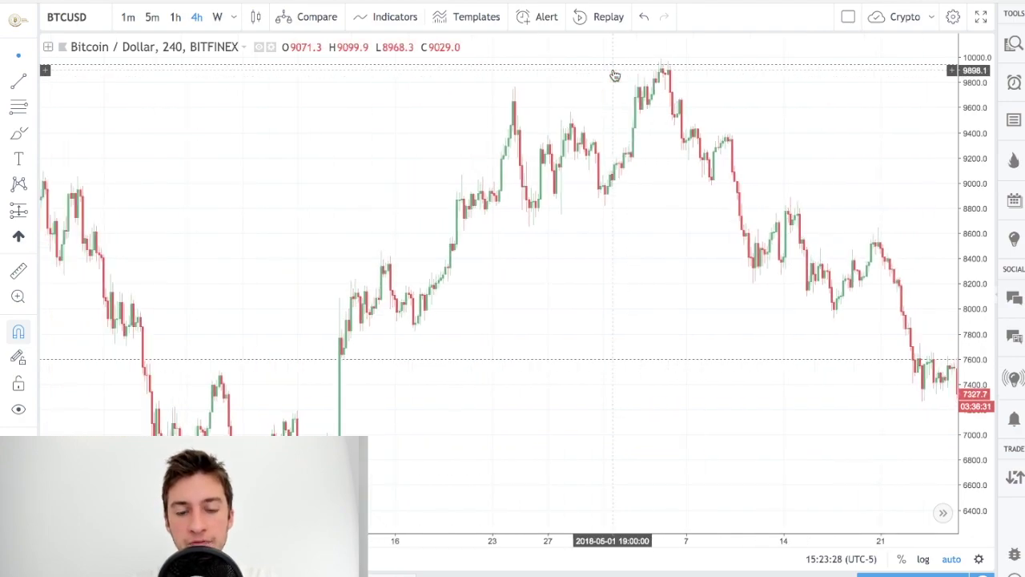
{"action": "scroll", "coordinate": [615, 74], "scroll_direction": "up", "scroll_amount": 8}
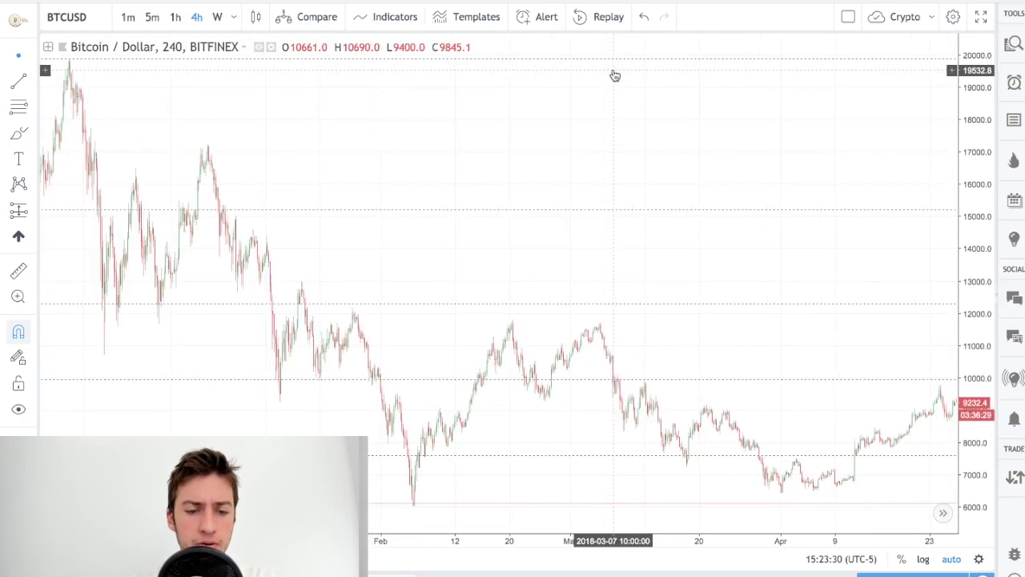
{"action": "scroll", "coordinate": [614, 75], "scroll_direction": "up", "scroll_amount": 3}
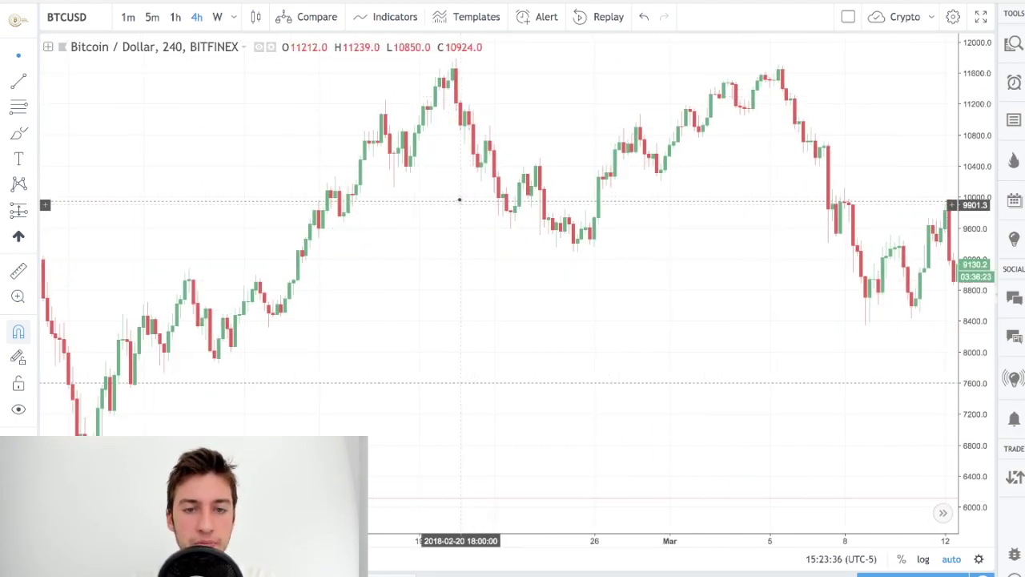
{"action": "scroll", "coordinate": [454, 198], "scroll_direction": "down", "scroll_amount": 5}
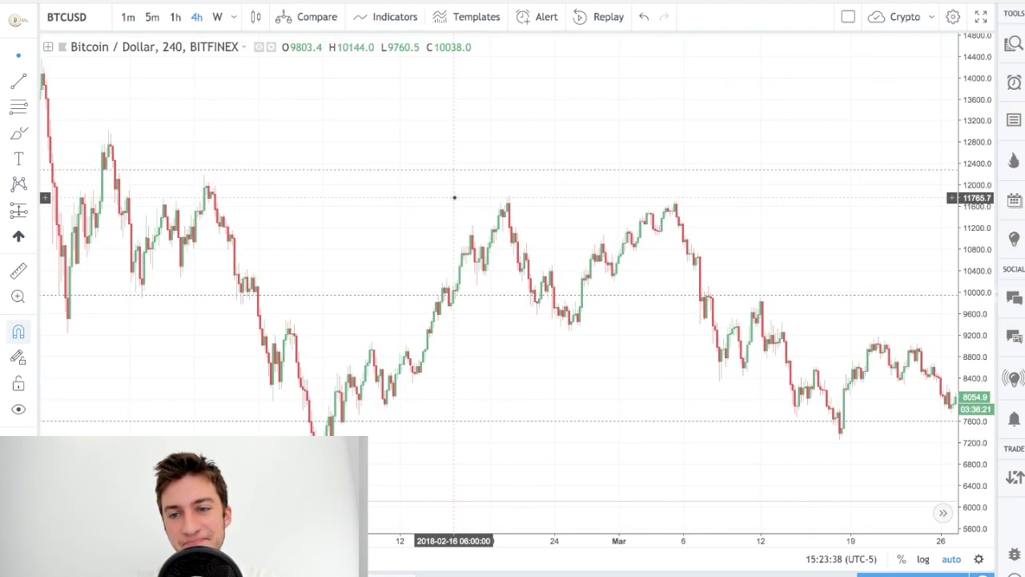
{"action": "scroll", "coordinate": [454, 197], "scroll_direction": "down", "scroll_amount": 6}
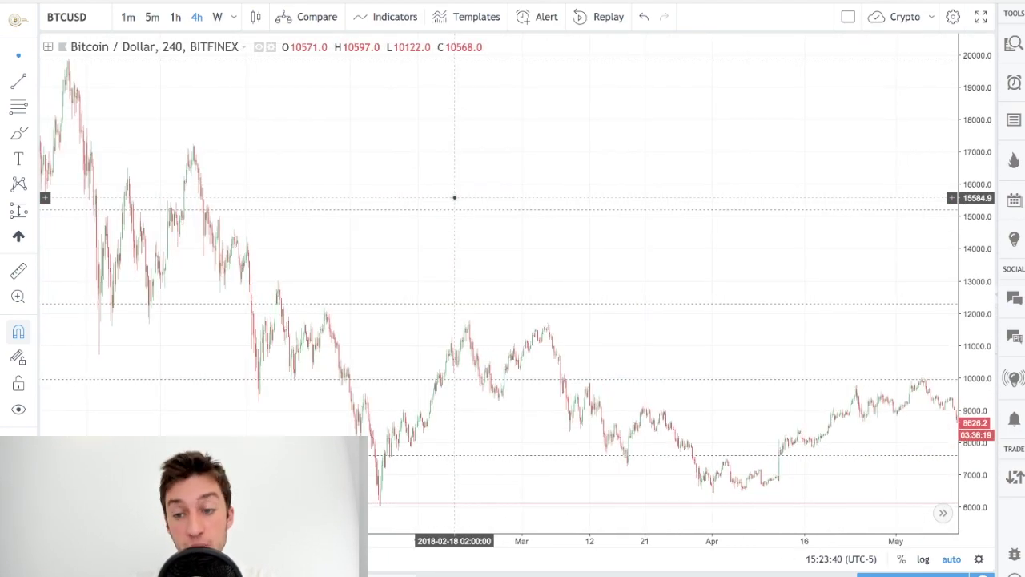
{"action": "scroll", "coordinate": [455, 197], "scroll_direction": "down", "scroll_amount": 3}
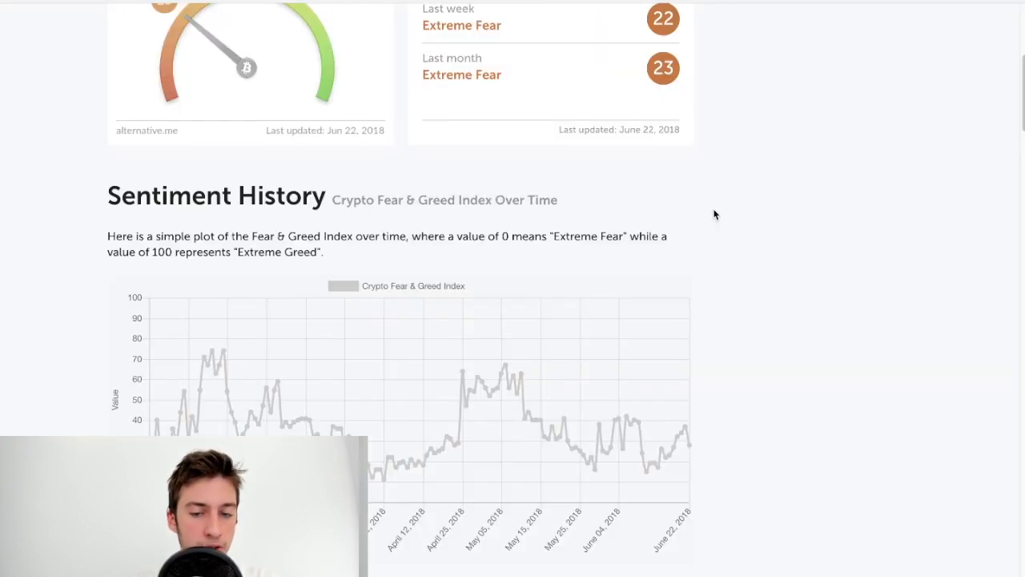
Scroll down until the Sentiment History chart and its February 01–June 22, 2018 date axis are fully visible
{"action": "scroll", "coordinate": [716, 215], "scroll_direction": "down", "scroll_amount": 1}
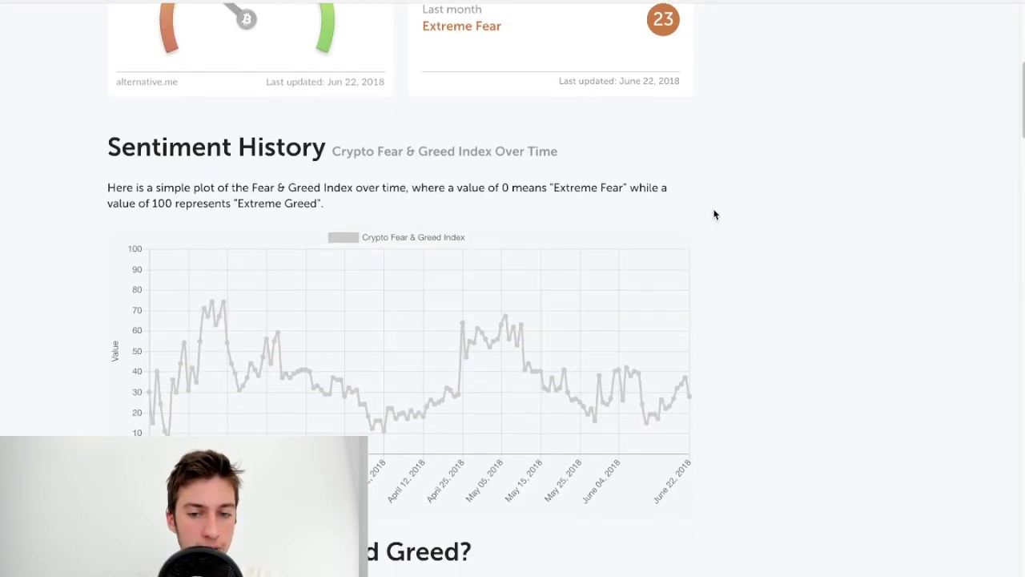
{"action": "scroll", "coordinate": [715, 215], "scroll_direction": "down", "scroll_amount": 1}
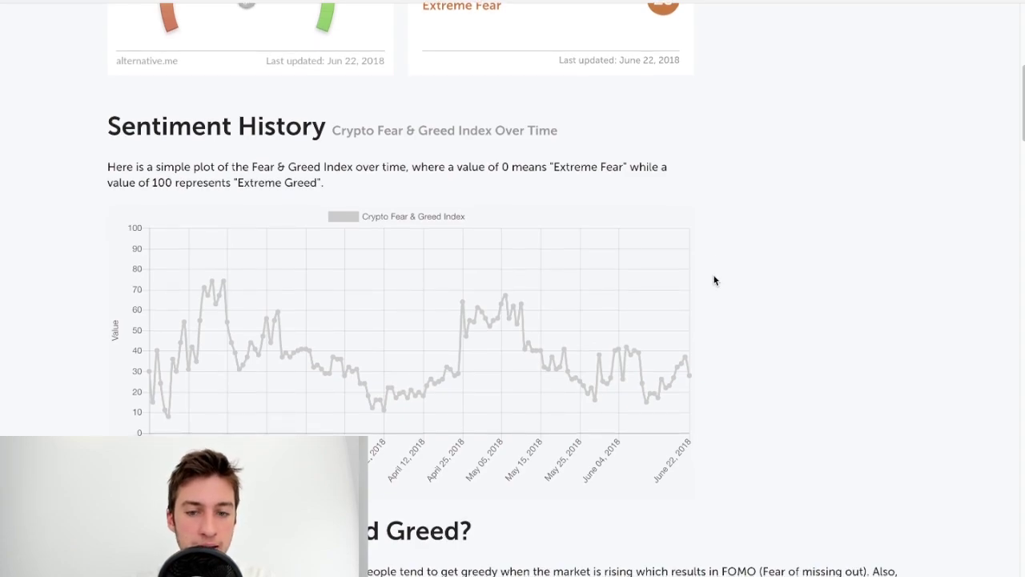
{"action": "mouse_move", "coordinate": [691, 374]}
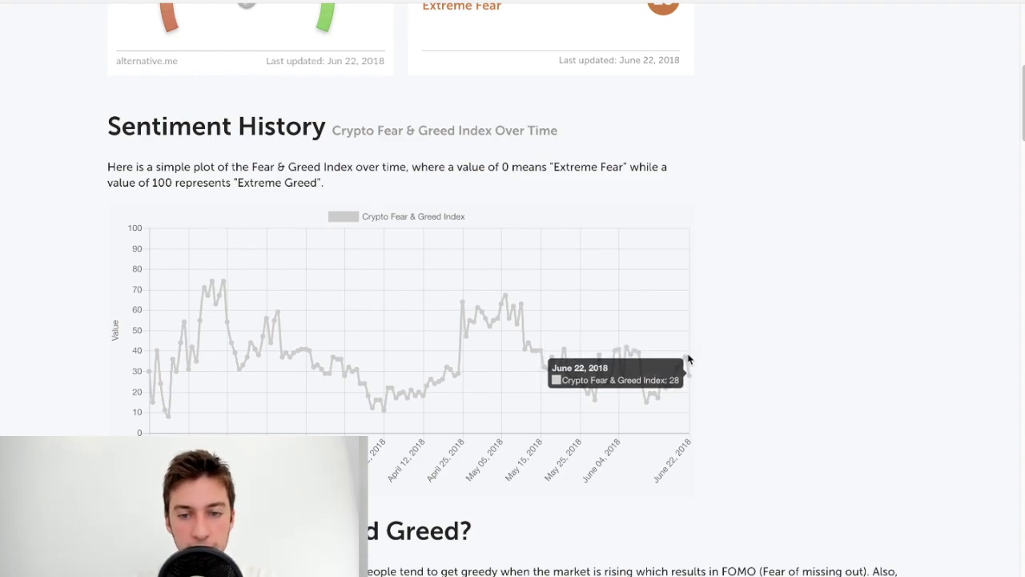
{"action": "scroll", "coordinate": [713, 355], "scroll_direction": "down", "scroll_amount": 1}
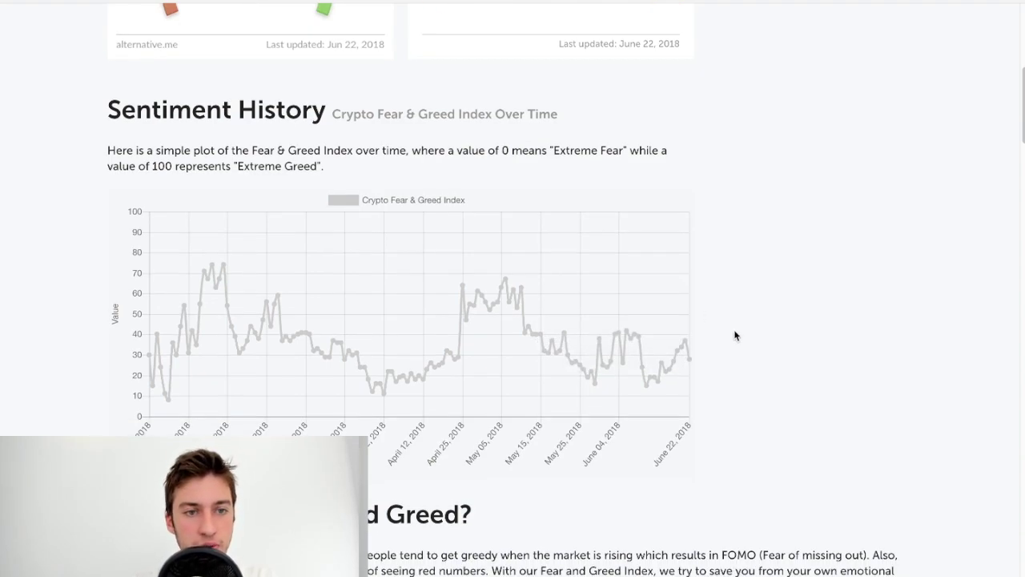
{"action": "scroll", "coordinate": [735, 335], "scroll_direction": "down", "scroll_amount": 1}
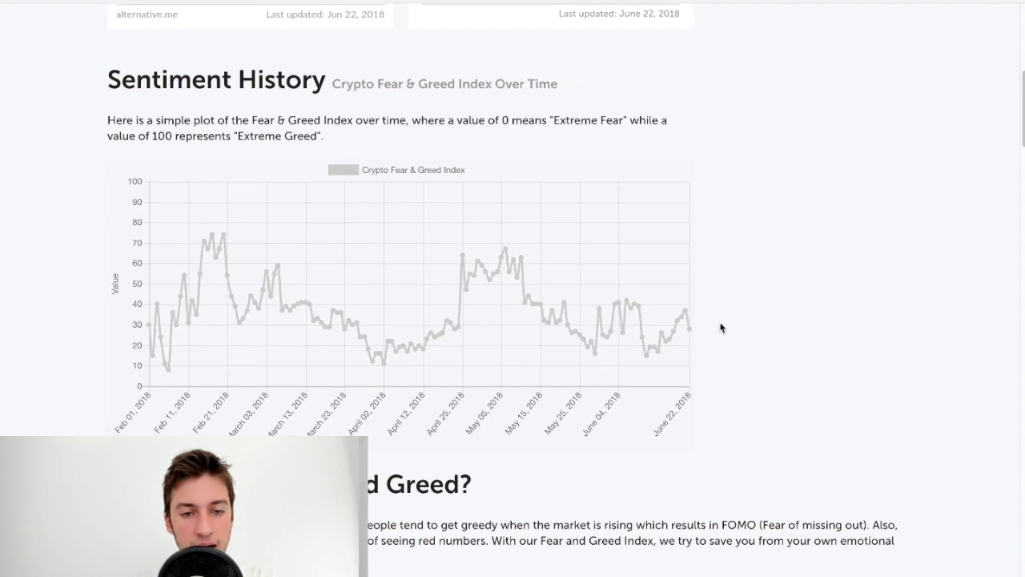
{"action": "scroll", "coordinate": [721, 326], "scroll_direction": "down", "scroll_amount": 2}
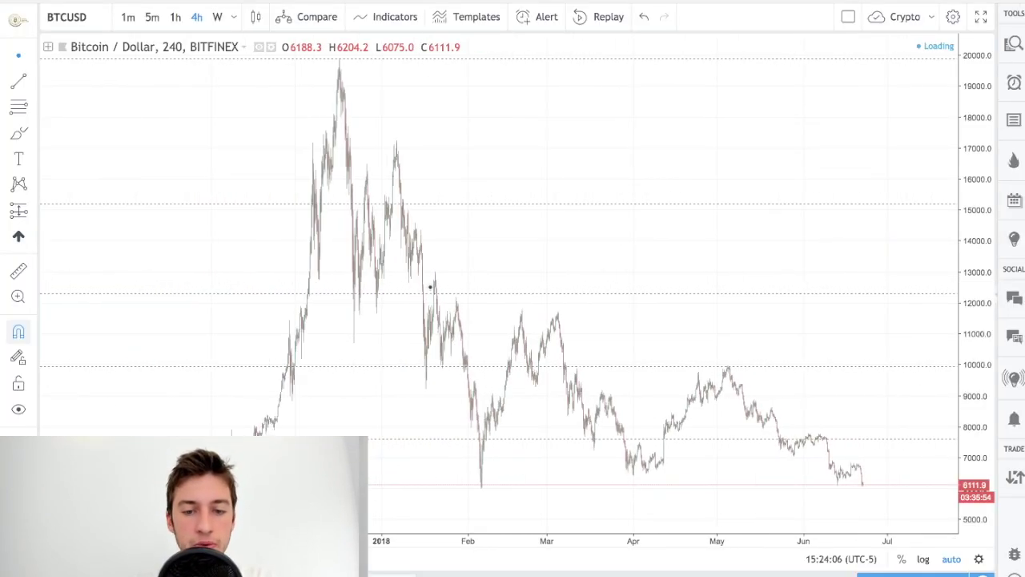
{"action": "scroll", "coordinate": [430, 287], "scroll_direction": "down", "scroll_amount": 3}
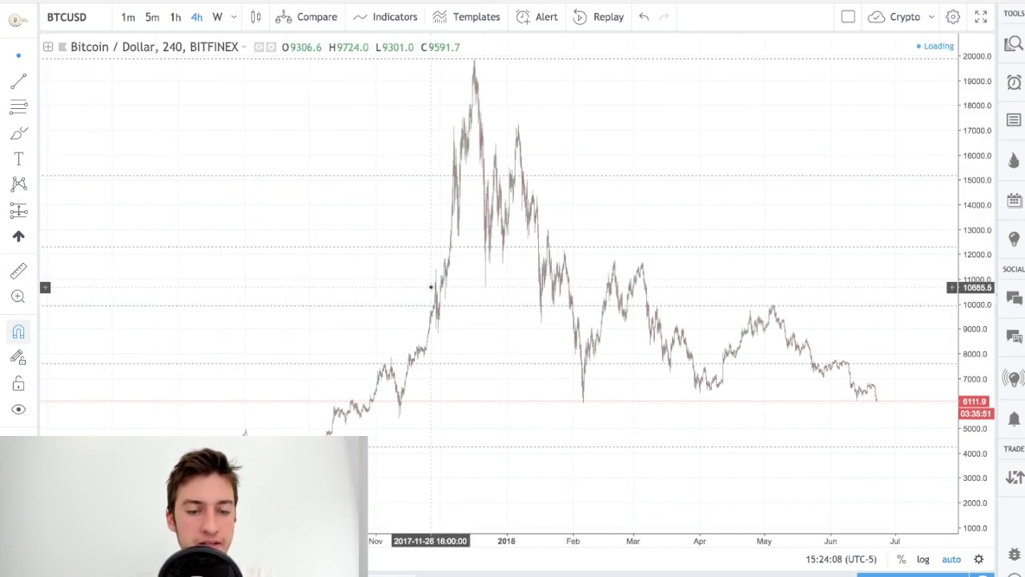
Frame the 4h BTCUSD chart from November 2017 to August, leaving empty space after June
{"action": "scroll", "coordinate": [430, 287], "scroll_direction": "right", "scroll_amount": 3}
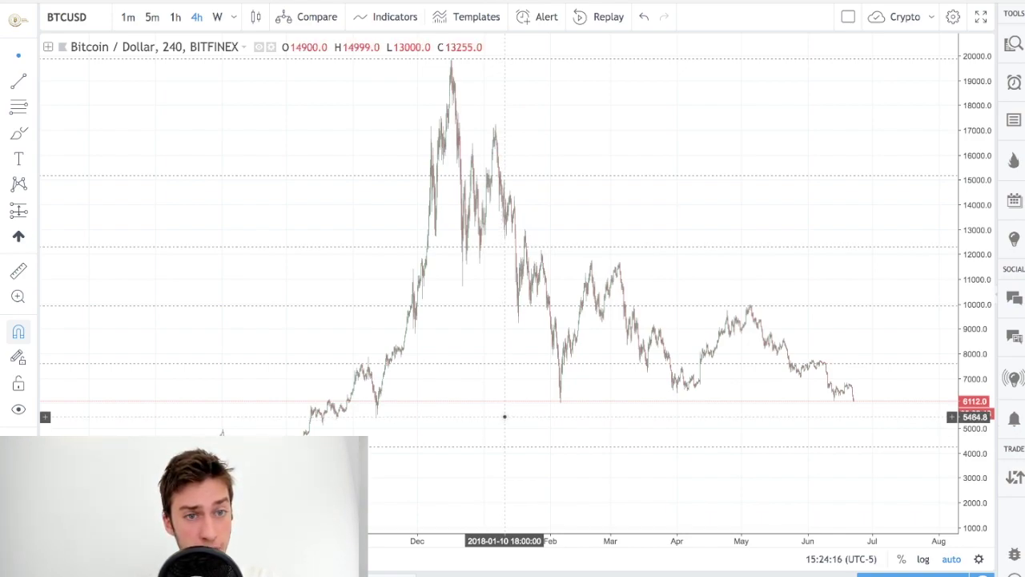
{"action": "scroll", "coordinate": [515, 418], "scroll_direction": "right", "scroll_amount": 3}
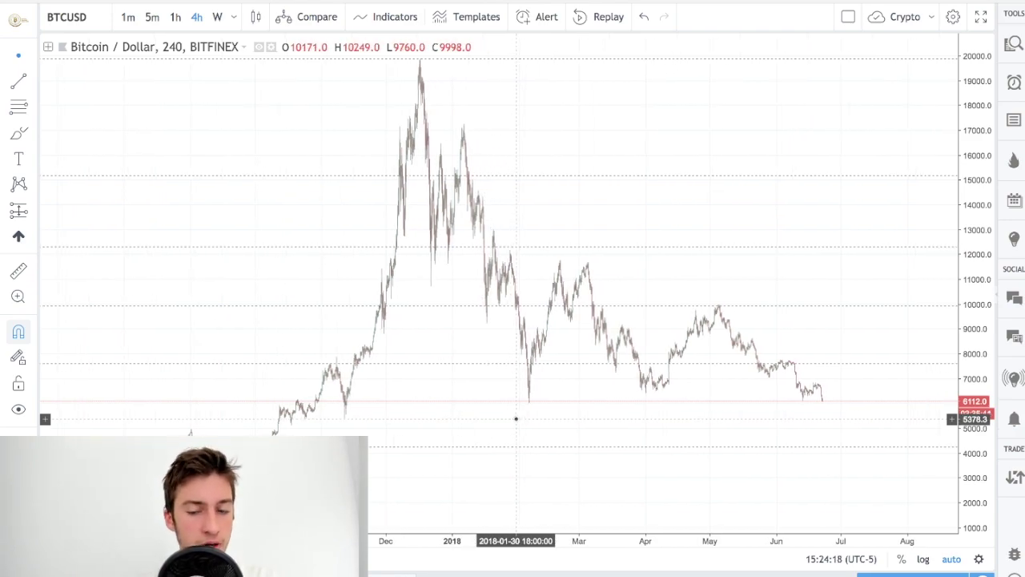
{"action": "scroll", "coordinate": [516, 418], "scroll_direction": "right", "scroll_amount": 1}
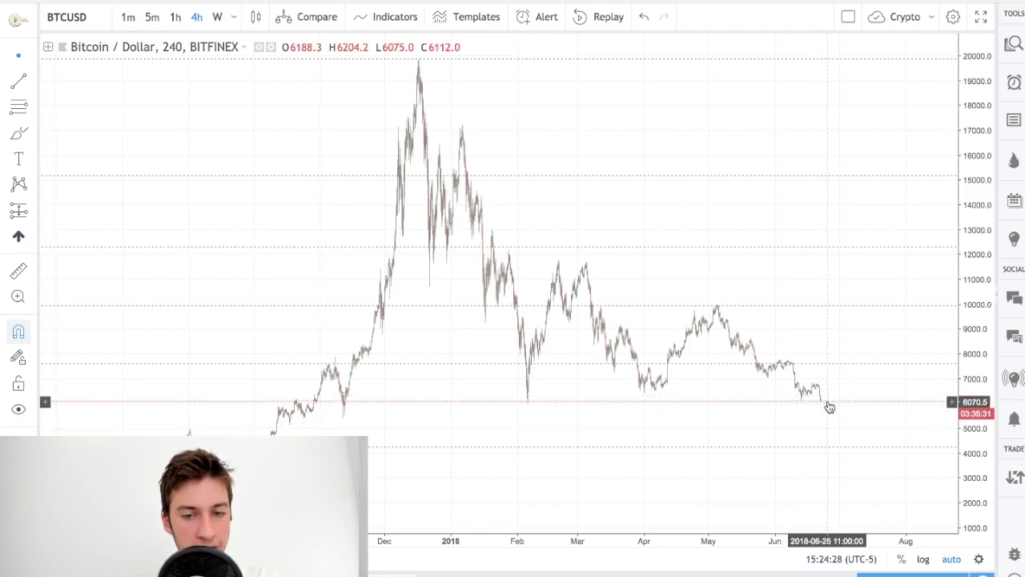
{"action": "left_click_drag", "start_coordinate": [825, 415], "coordinate": [806, 415]}
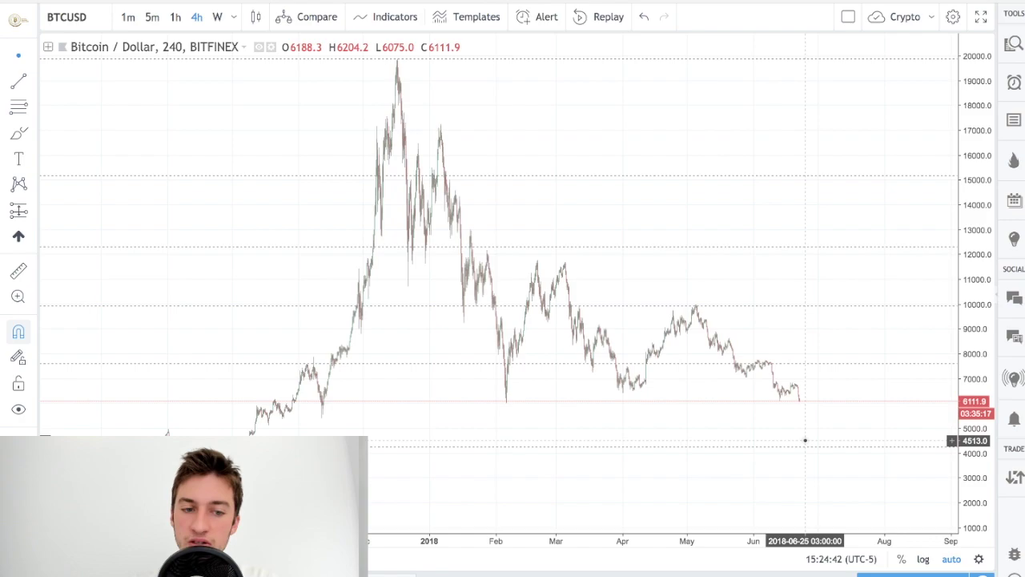
{"action": "scroll", "coordinate": [805, 440], "scroll_direction": "left", "scroll_amount": 1}
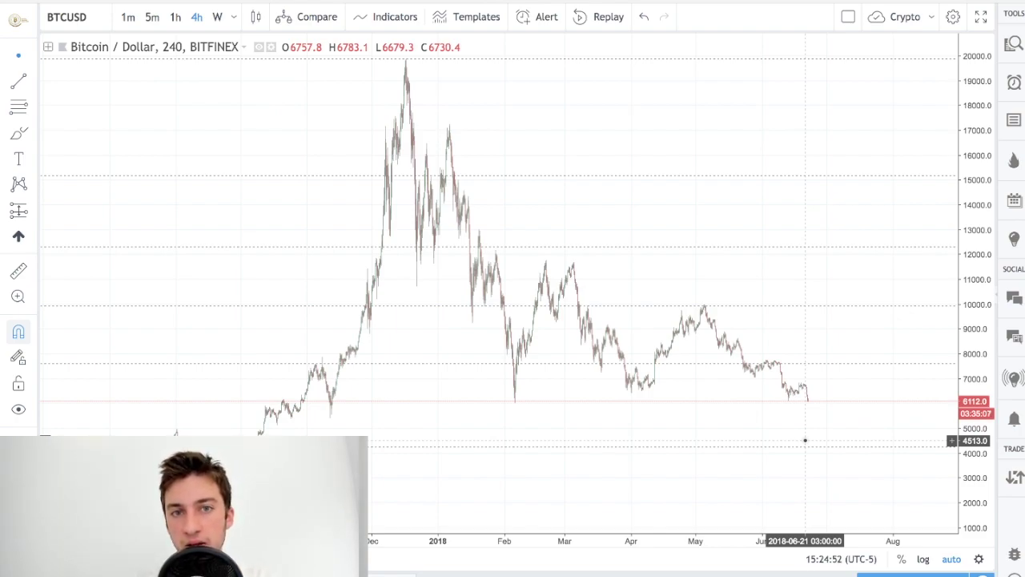
{"action": "scroll", "coordinate": [806, 440], "scroll_direction": "right", "scroll_amount": 1}
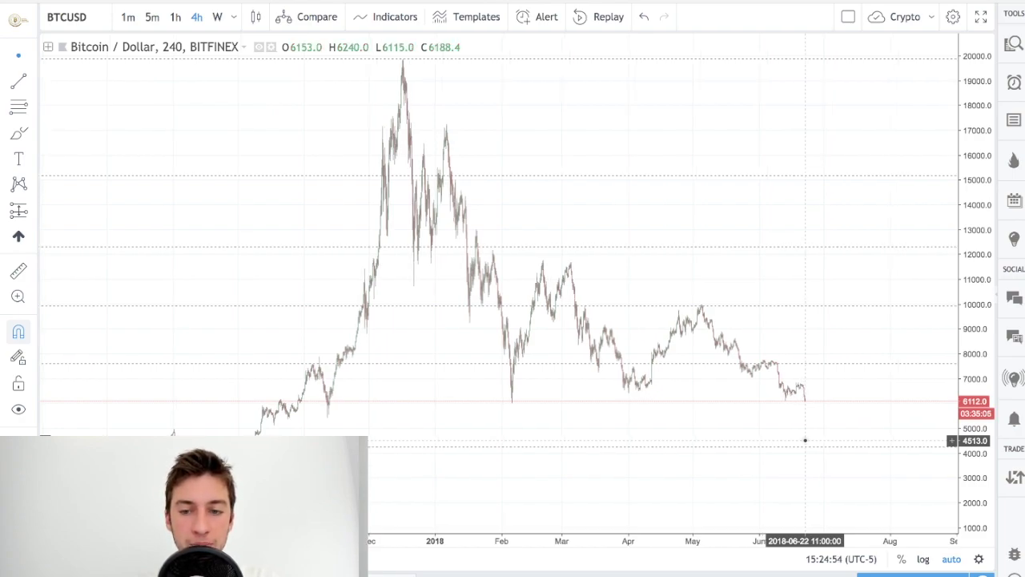
{"action": "scroll", "coordinate": [805, 440], "scroll_direction": "left", "scroll_amount": 3}
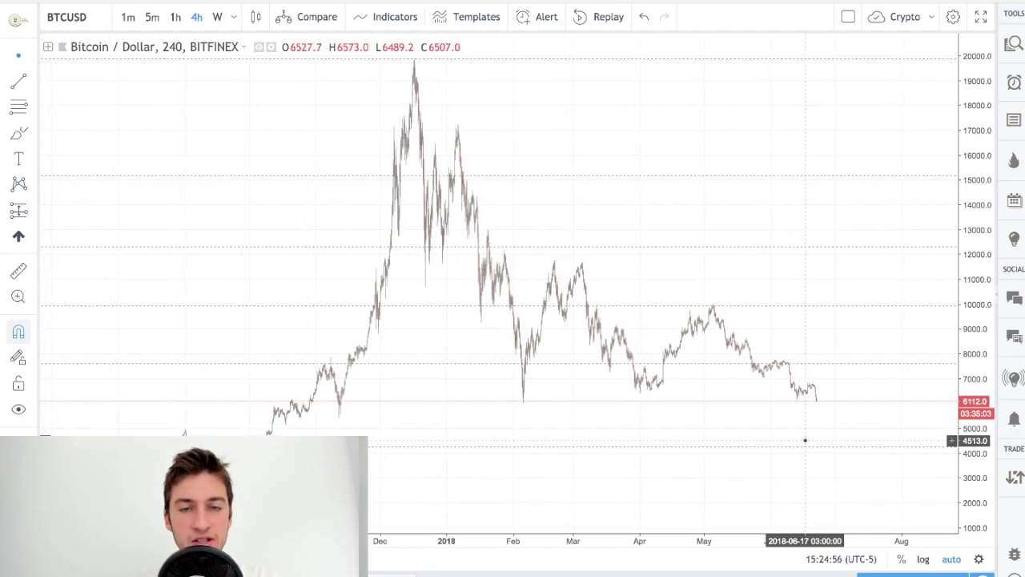